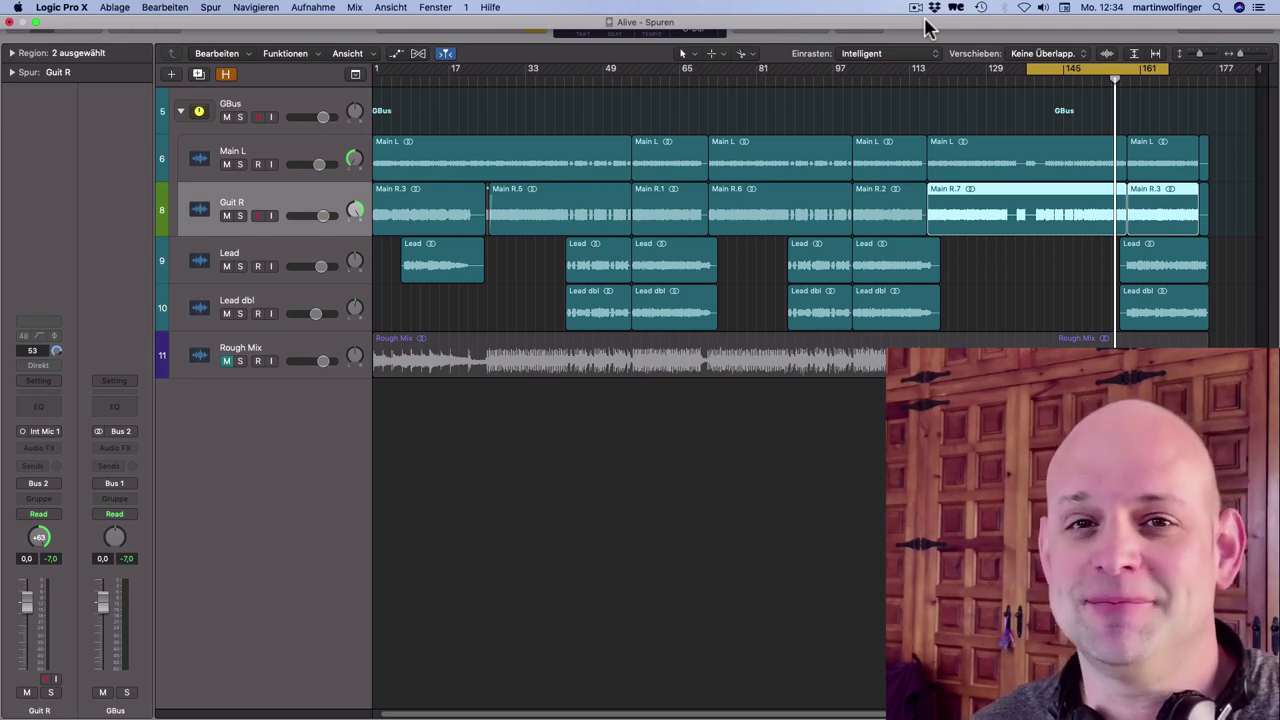
Step: Solo the Guit R track and reset its panning to the center
key(space)
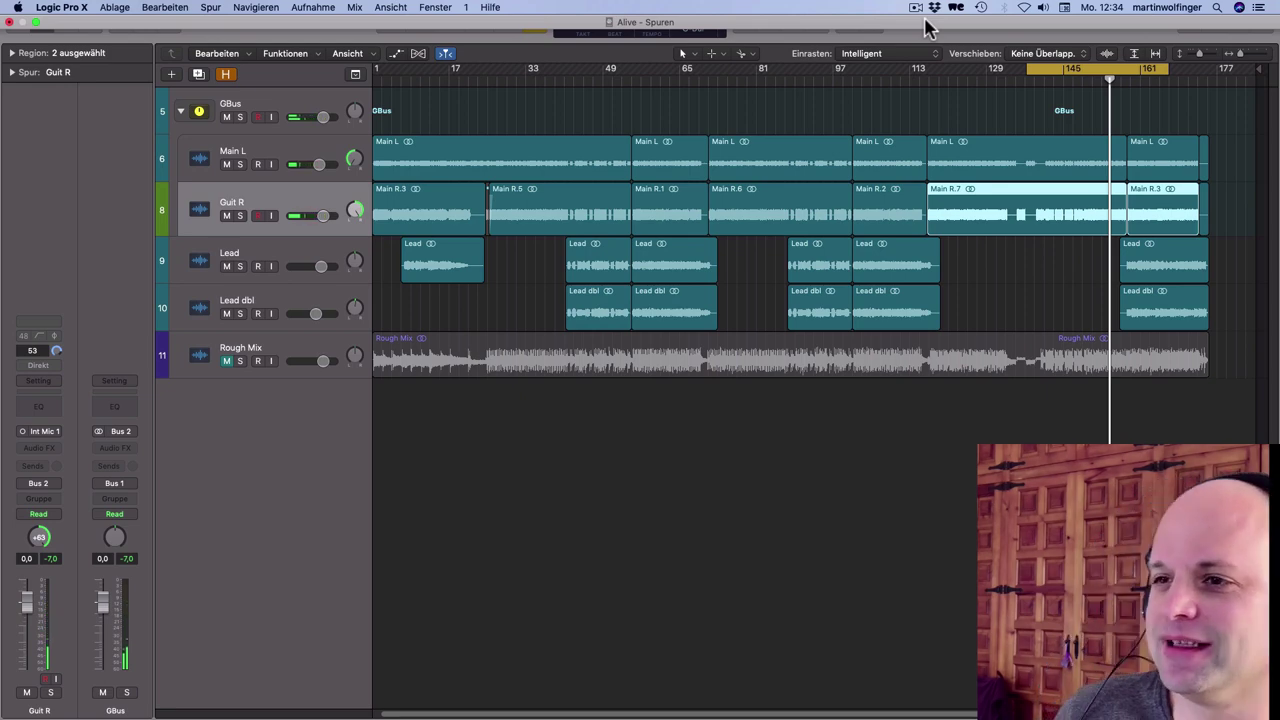
click(241, 216)
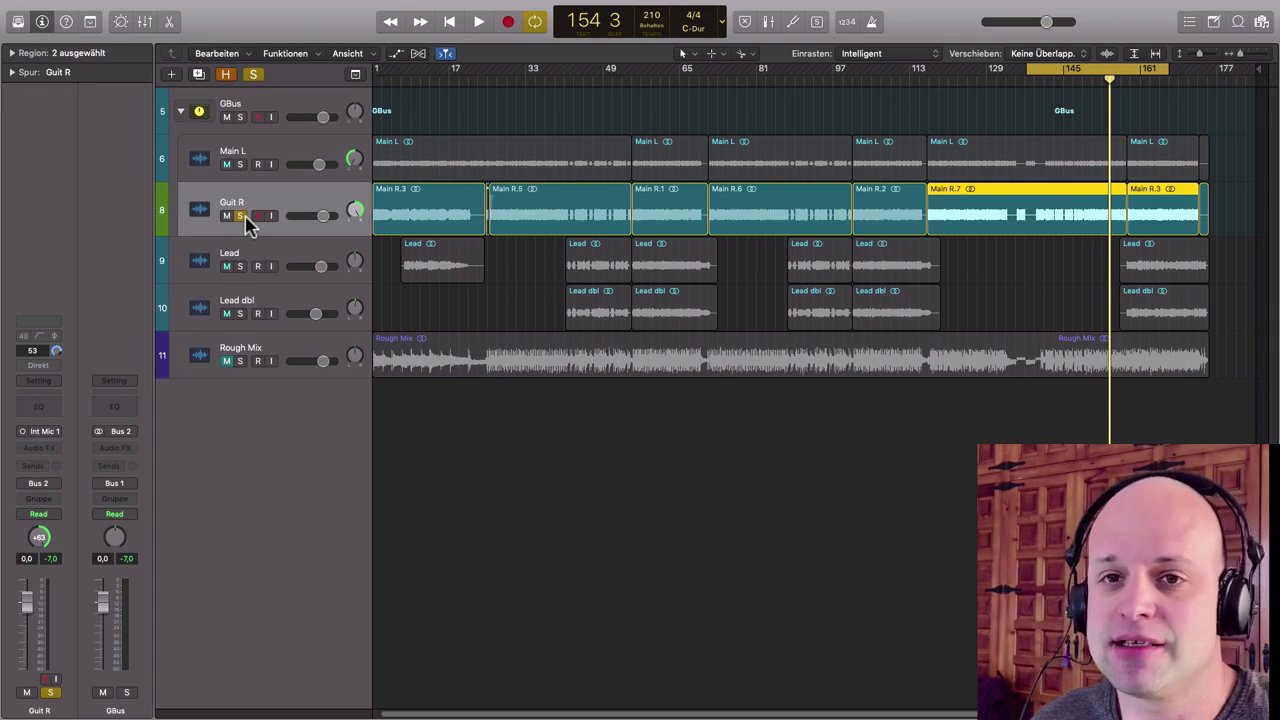
click(278, 160)
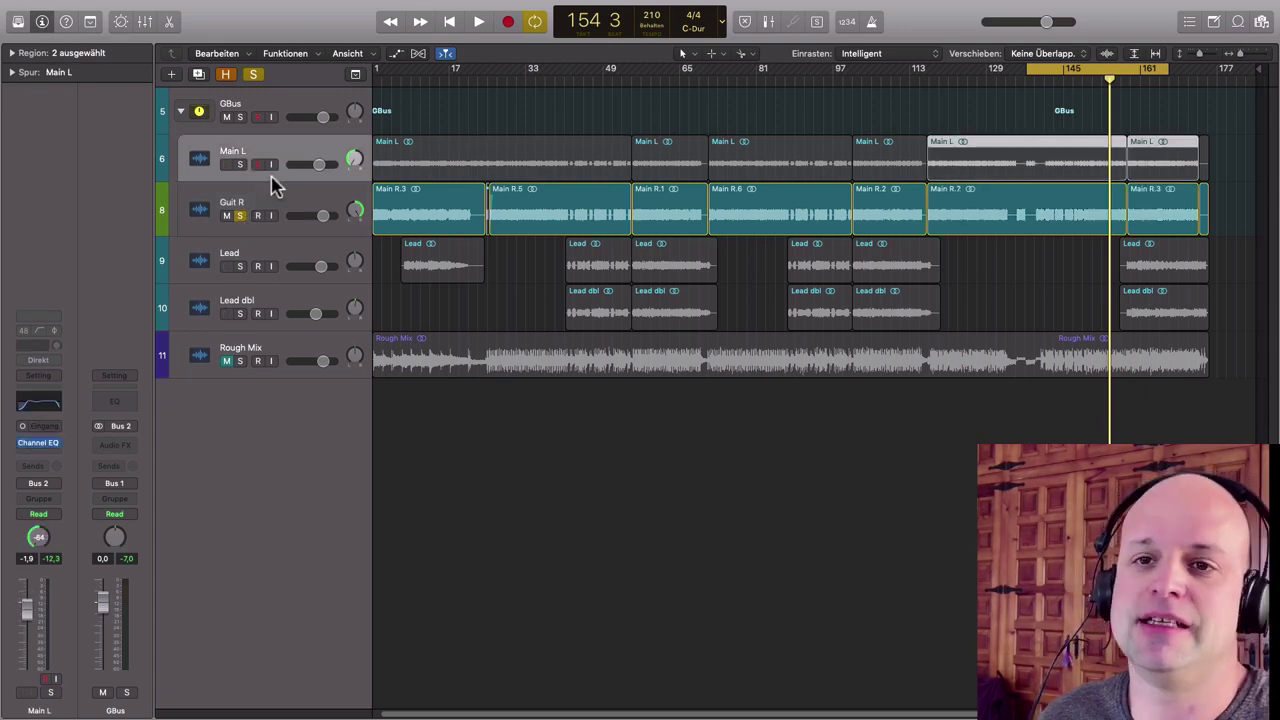
click(270, 201)
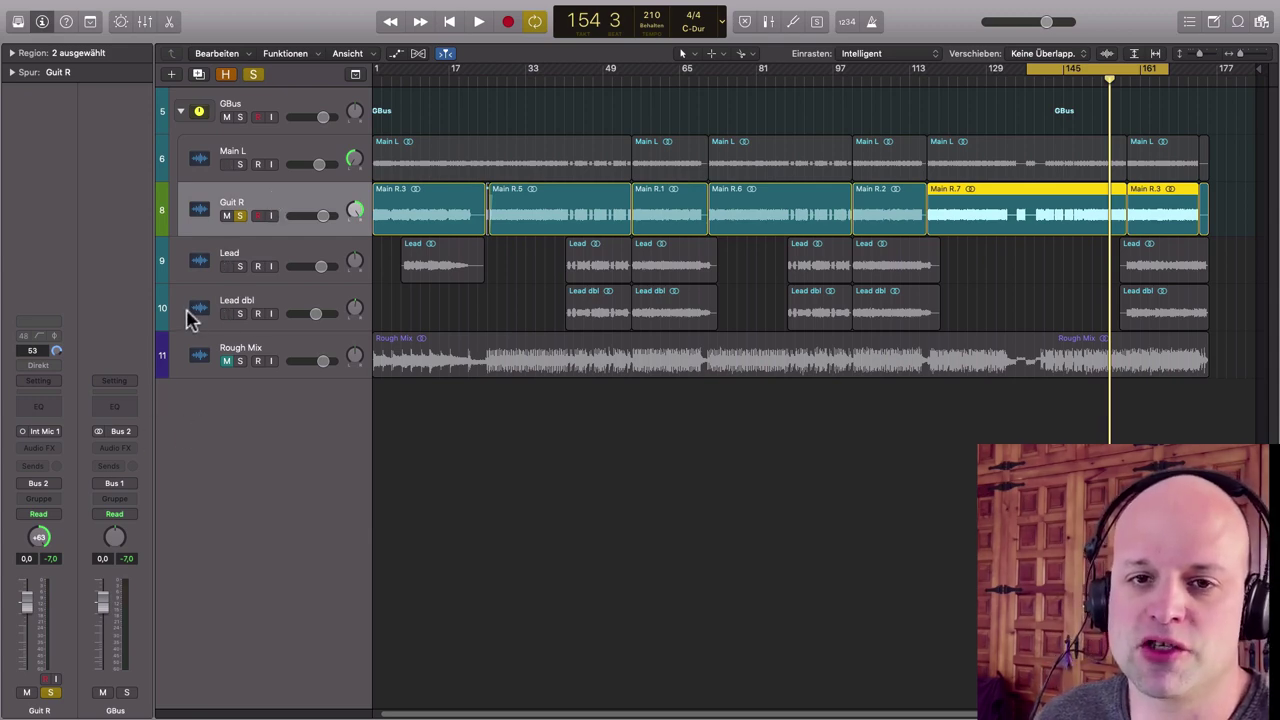
alt+click(42, 541)
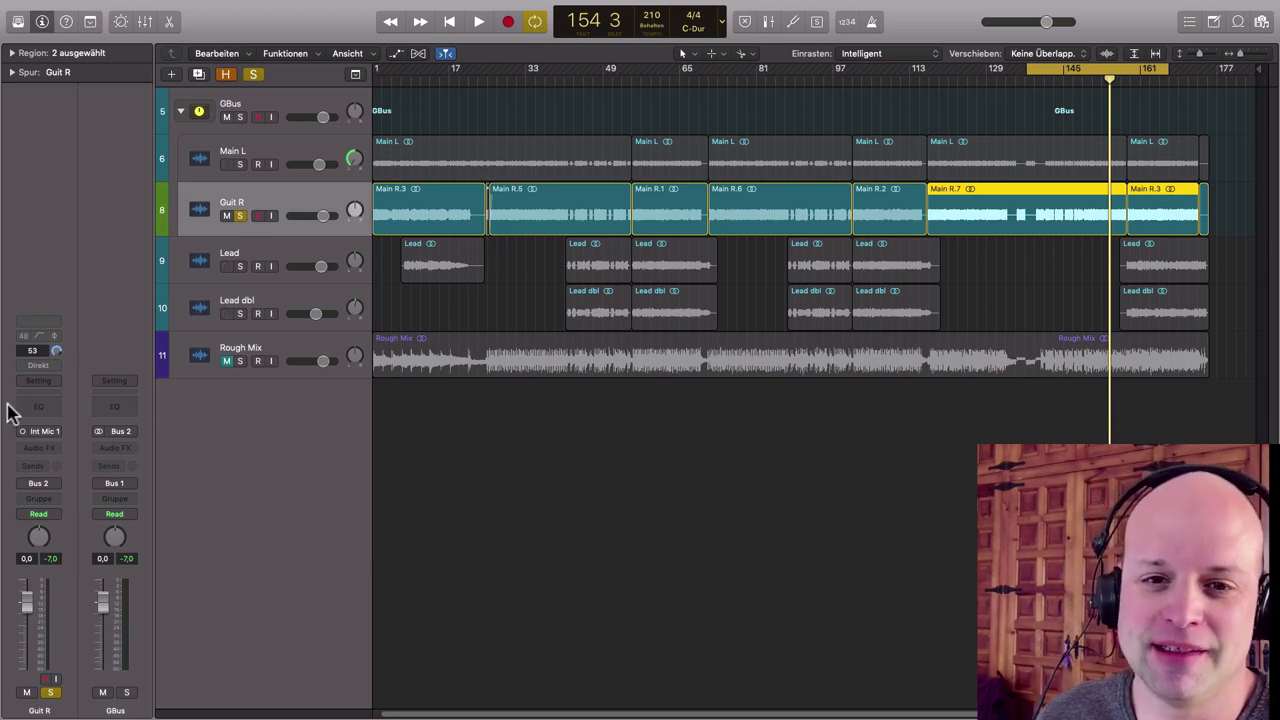
Step: Insert a Channel EQ on the Guit R track and briefly switch its low-cut band on and off
click(46, 409)
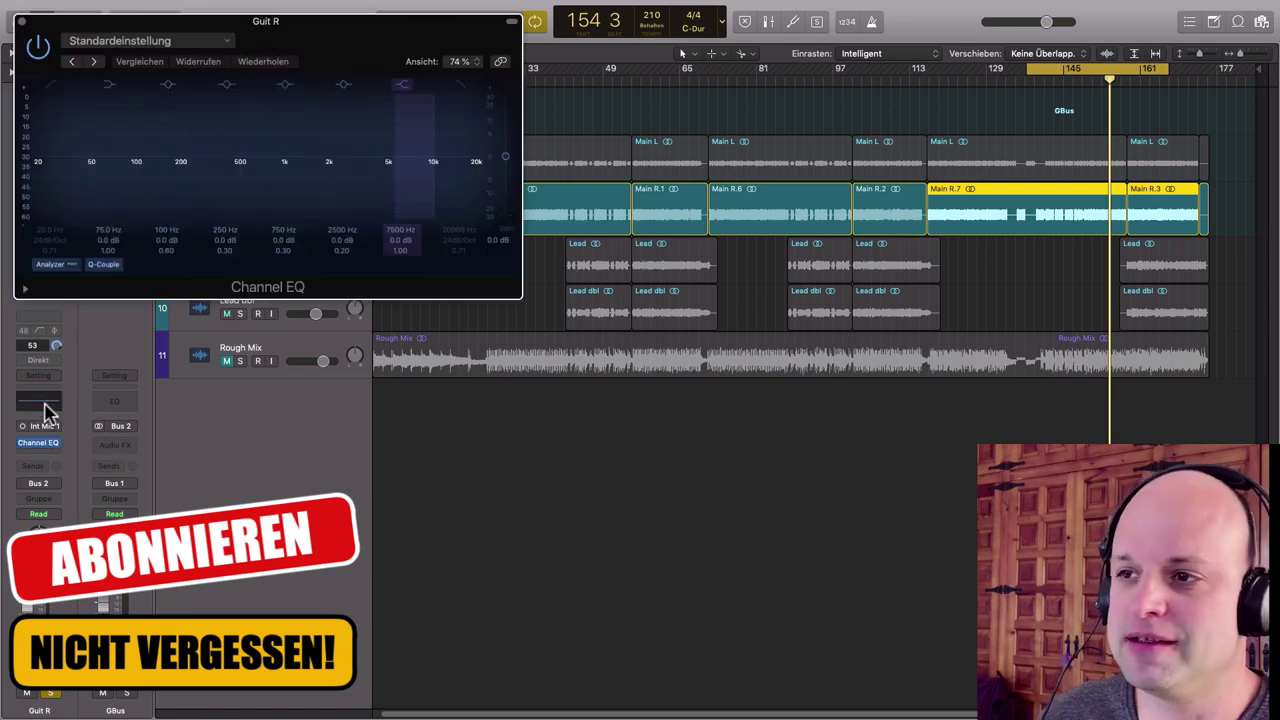
drag(340, 38, 763, 300)
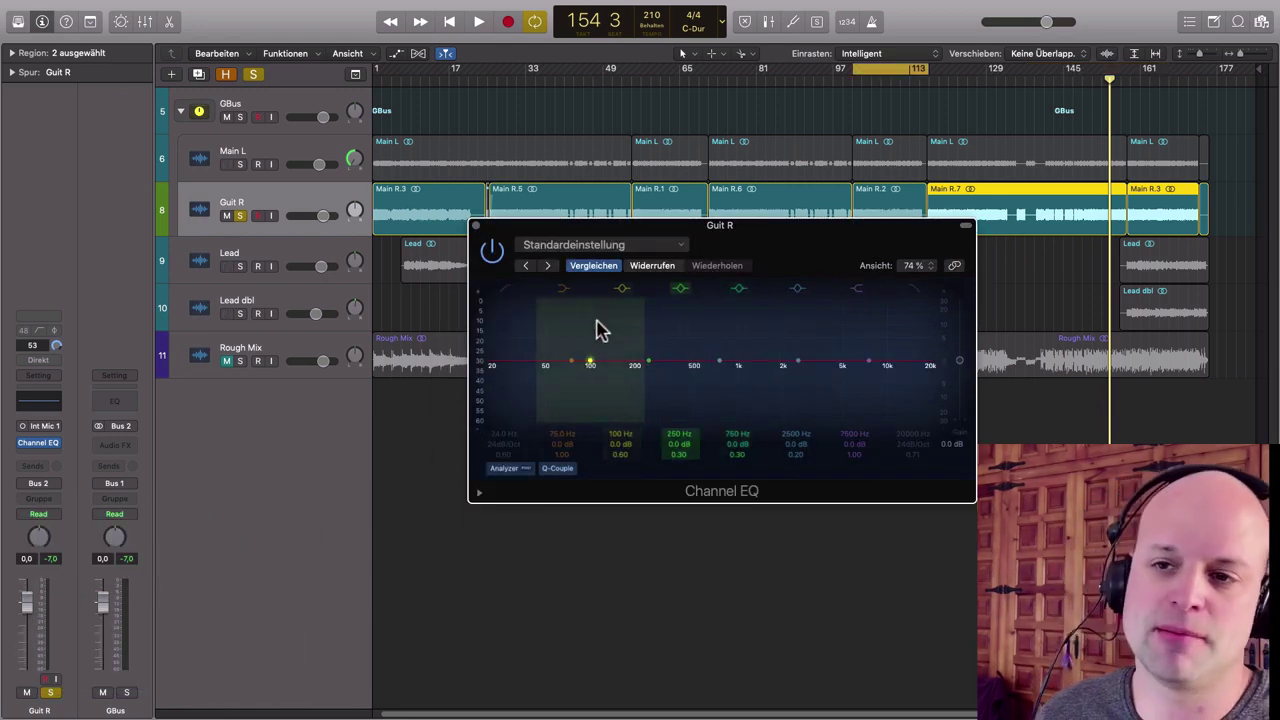
click(507, 290)
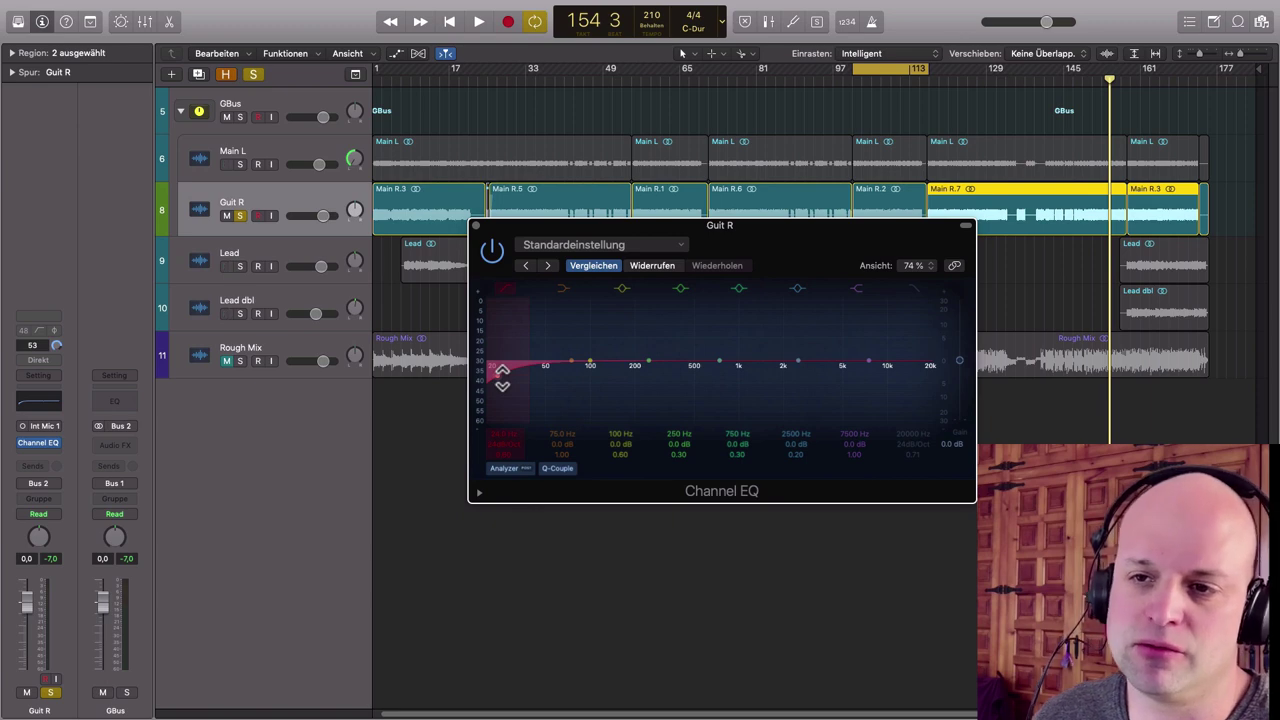
click(506, 292)
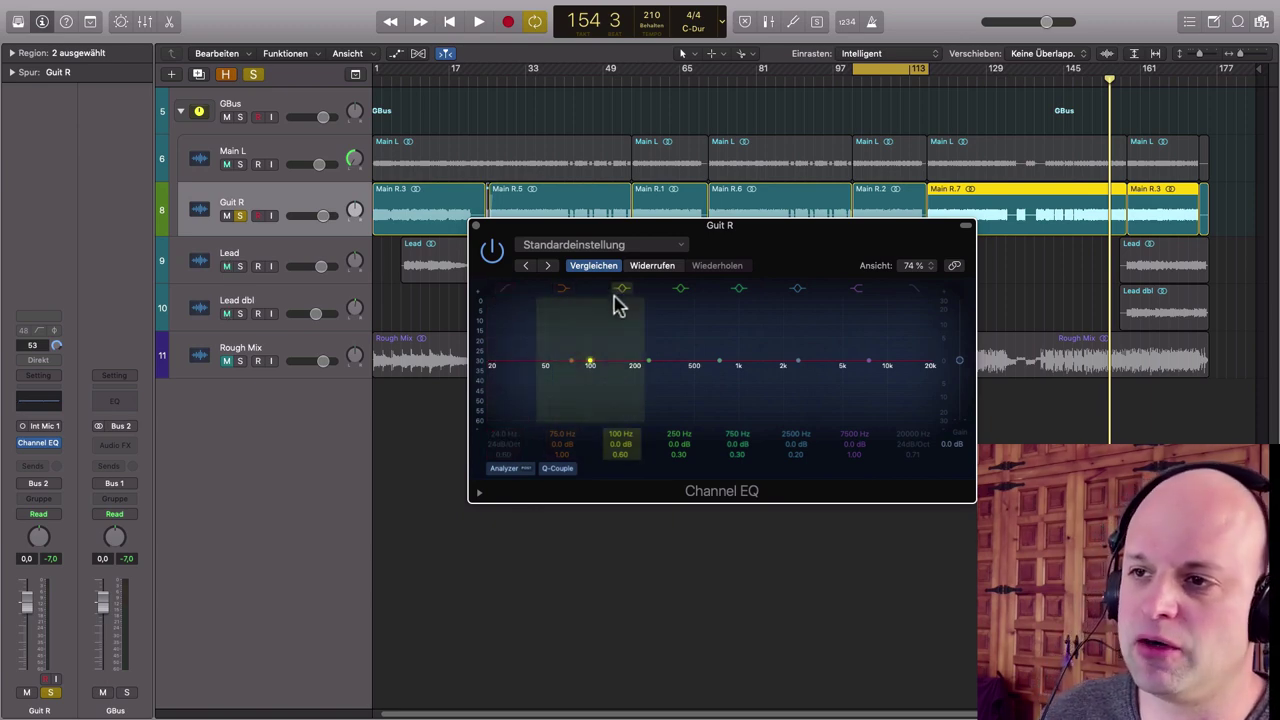
Step: Enable the low-cut filter while the looped section plays and raise its cutoff to just above 100 Hz
key(space)
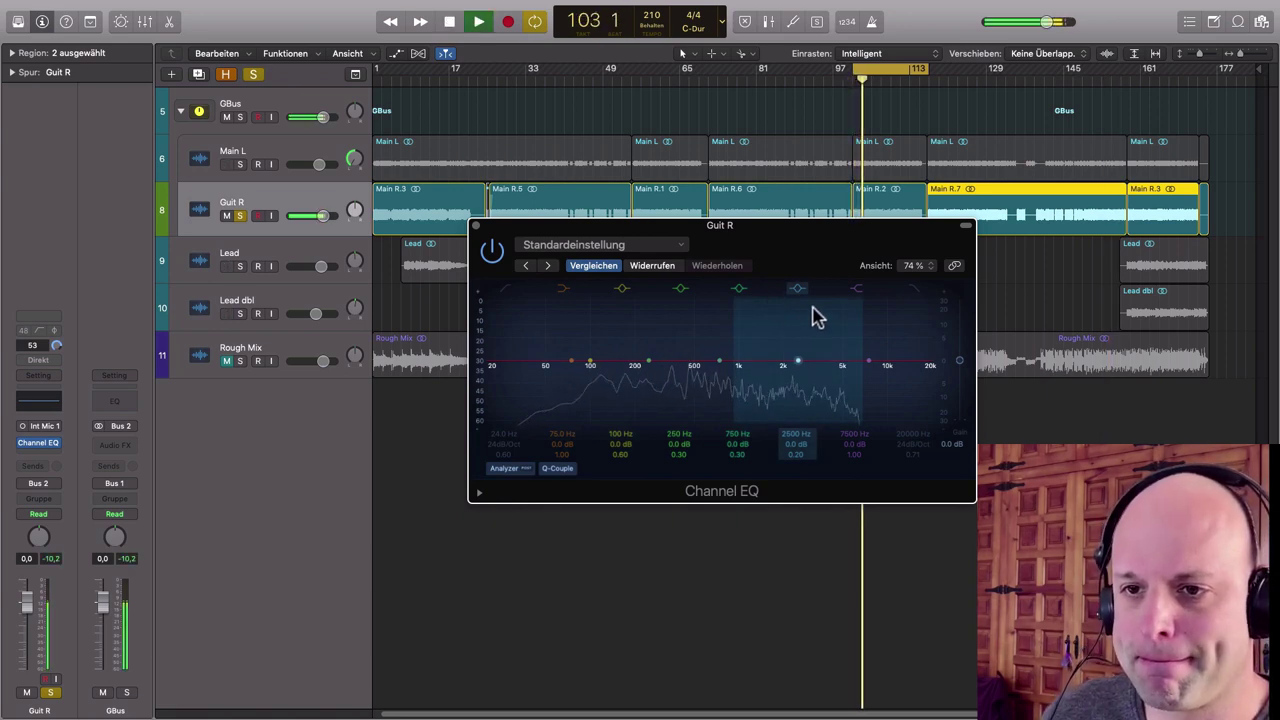
click(507, 292)
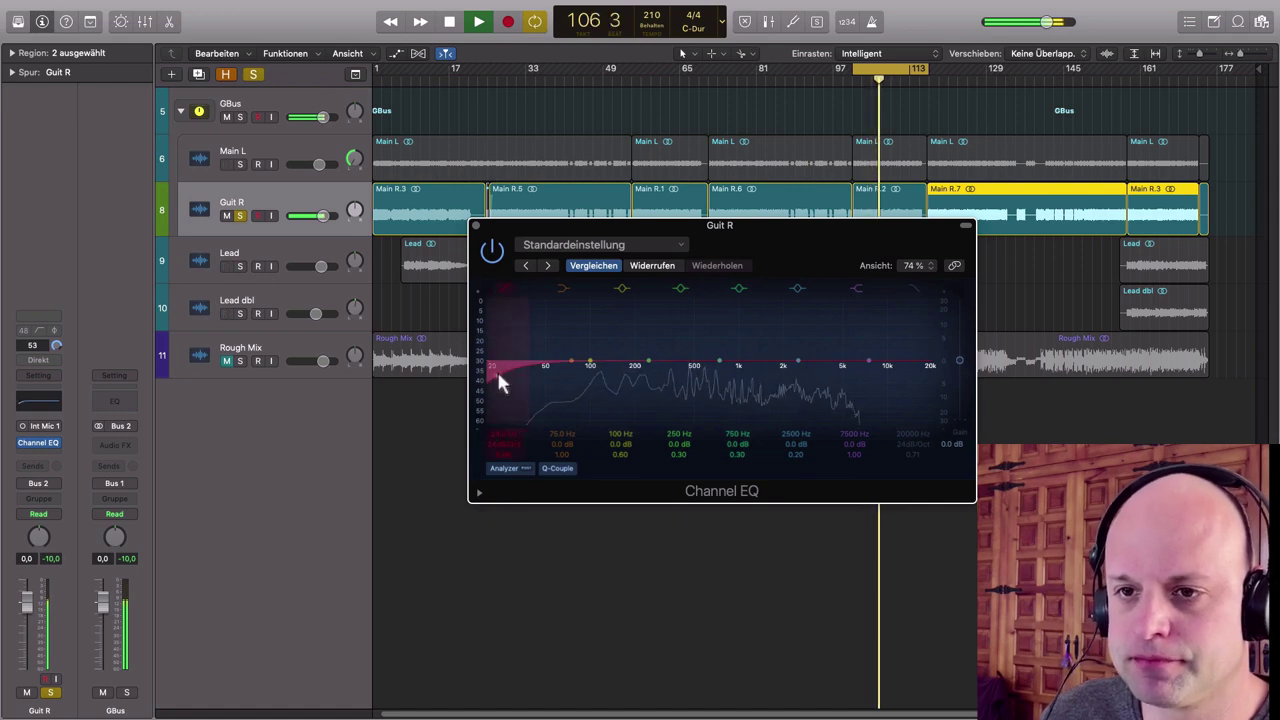
drag(506, 375, 620, 380)
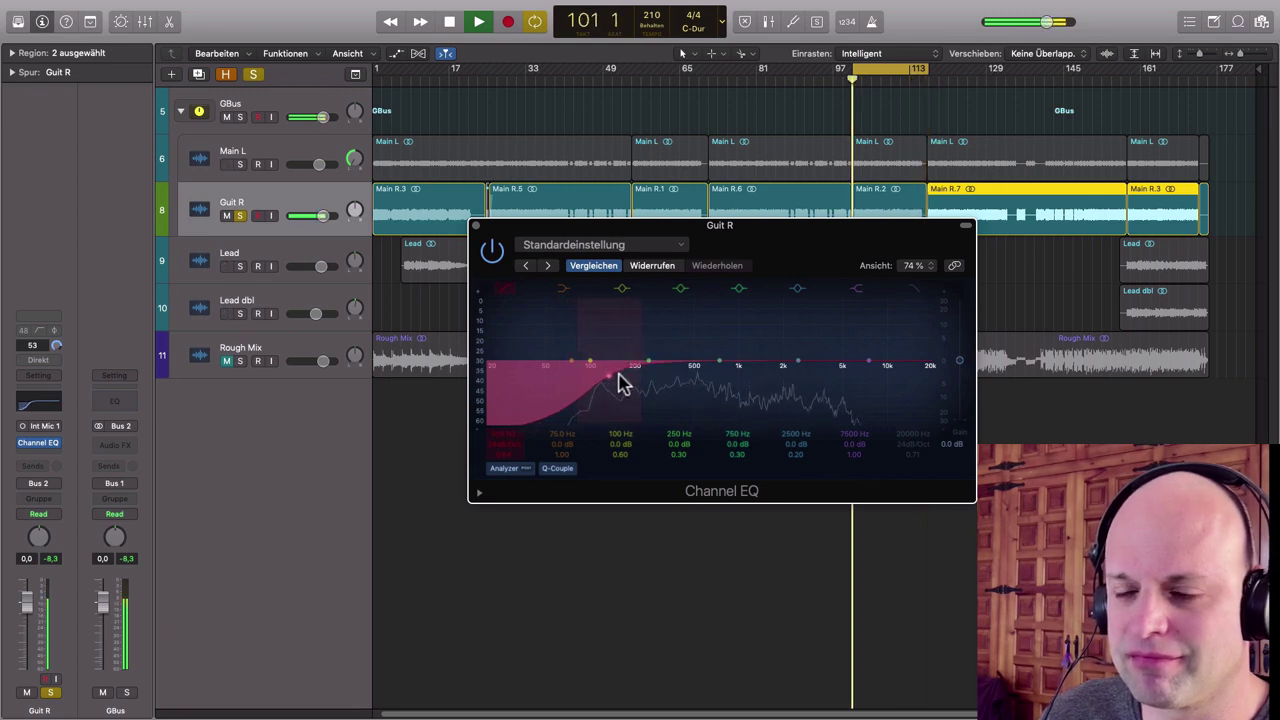
Step: Compare the guitar with the low cut off and on, and settle the cutoff at about 126 Hz
click(506, 290)
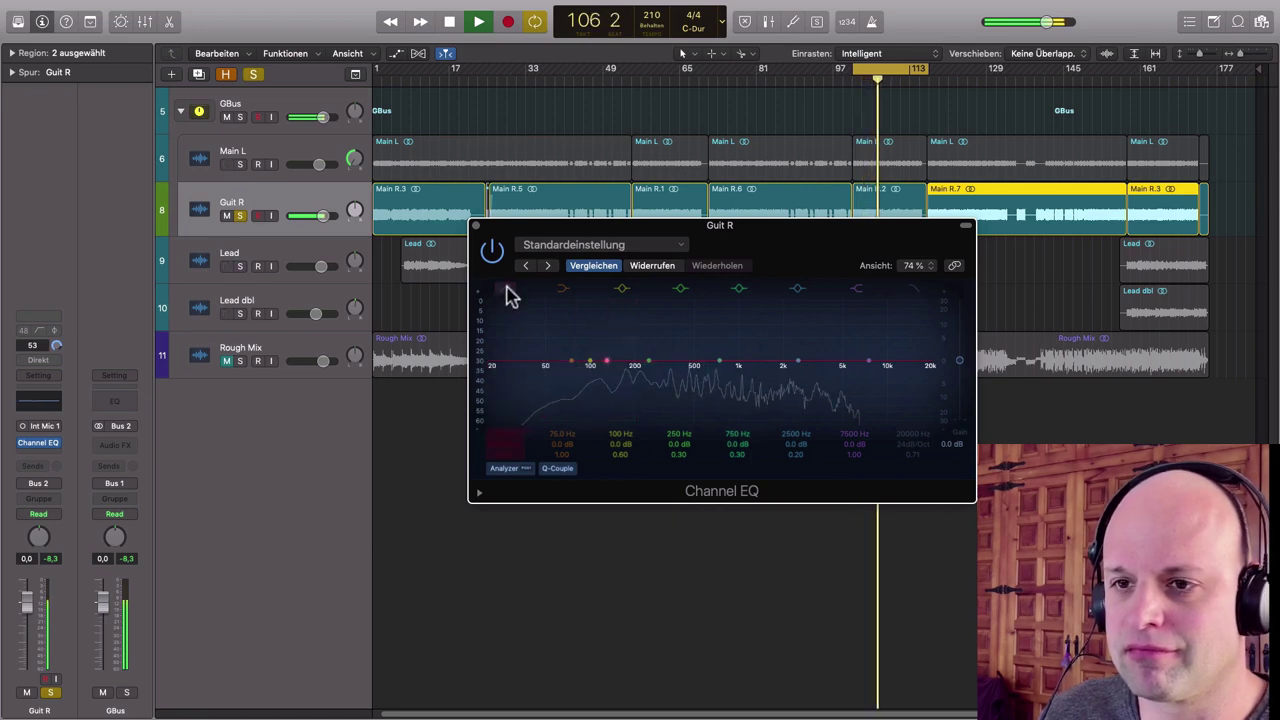
click(507, 291)
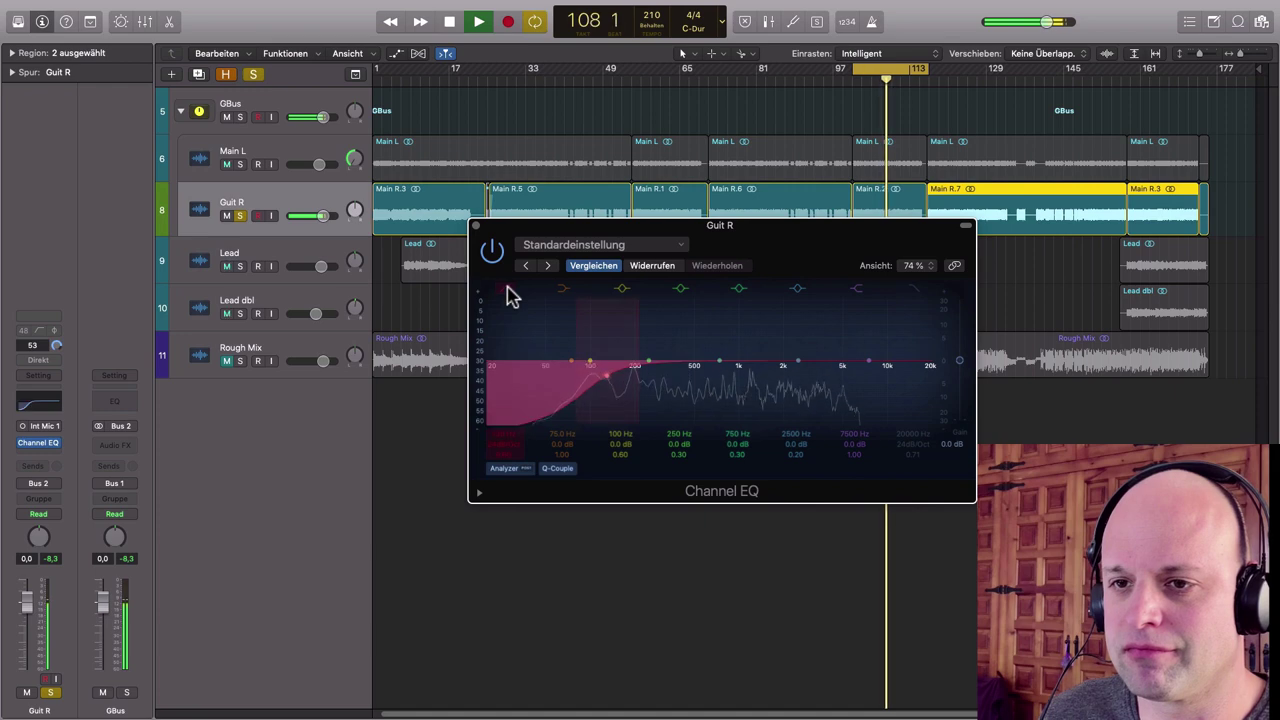
key(space)
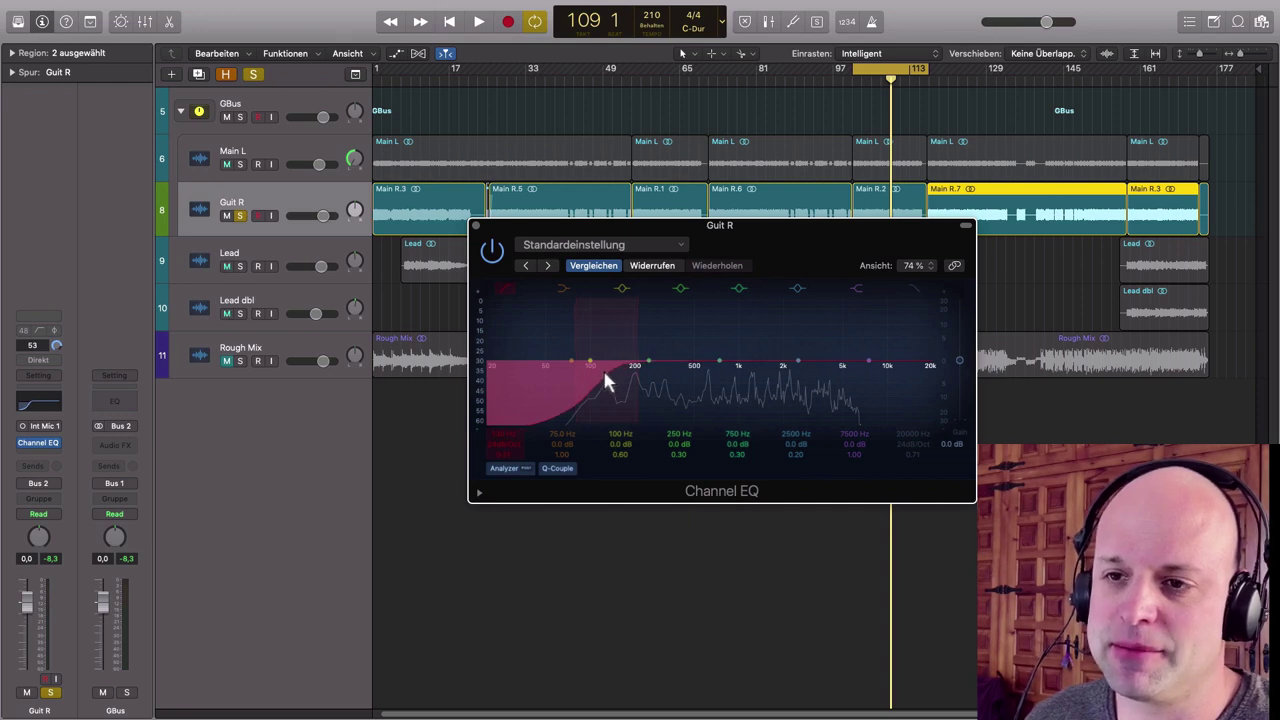
mouse_move(605, 380)
mouse_down()
mouse_move(622, 374)
mouse_move(551, 433)
mouse_up()
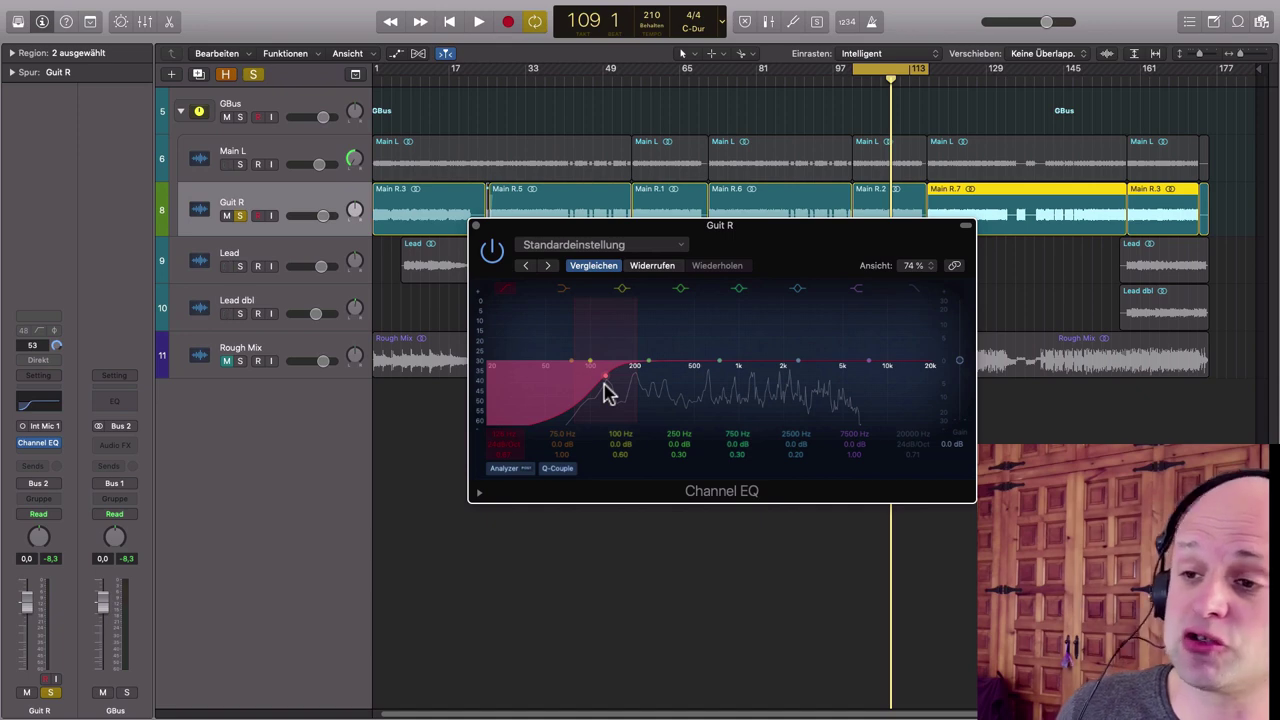
Step: Try a high-shelf boost of about 7.5 dB around 7100 Hz and bring the band back to nearly flat
click(918, 289)
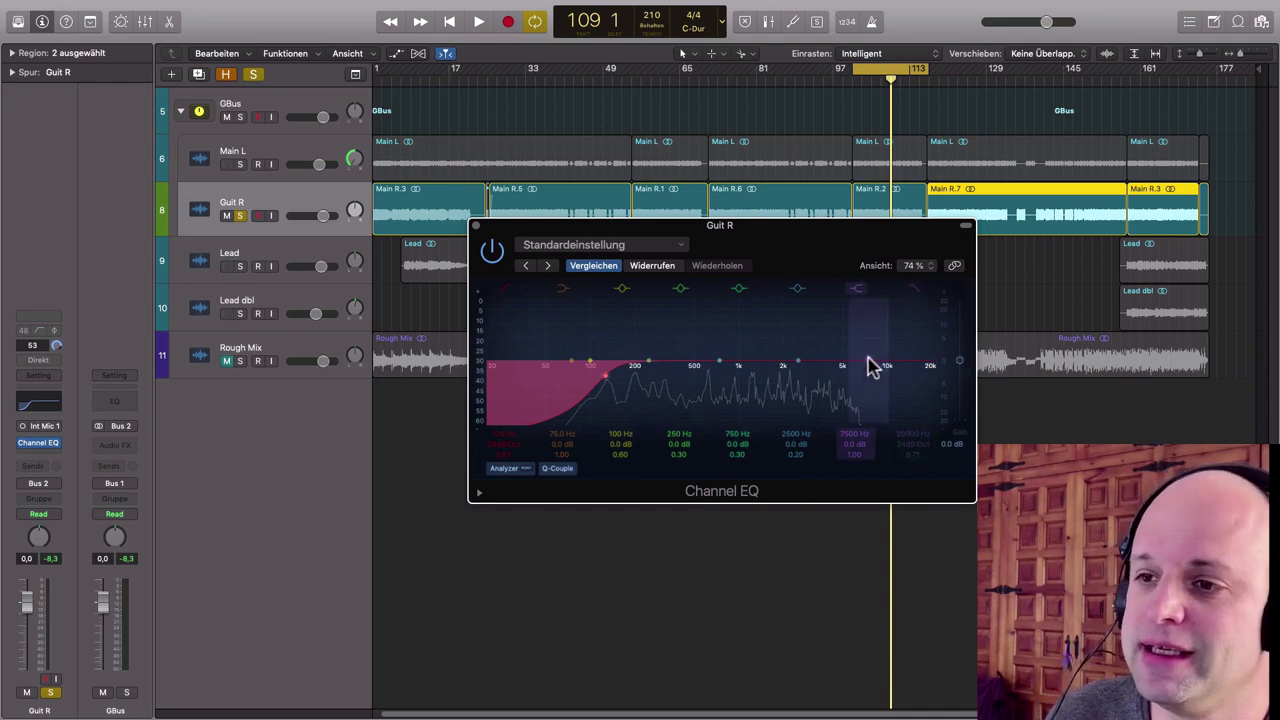
drag(870, 366, 864, 344)
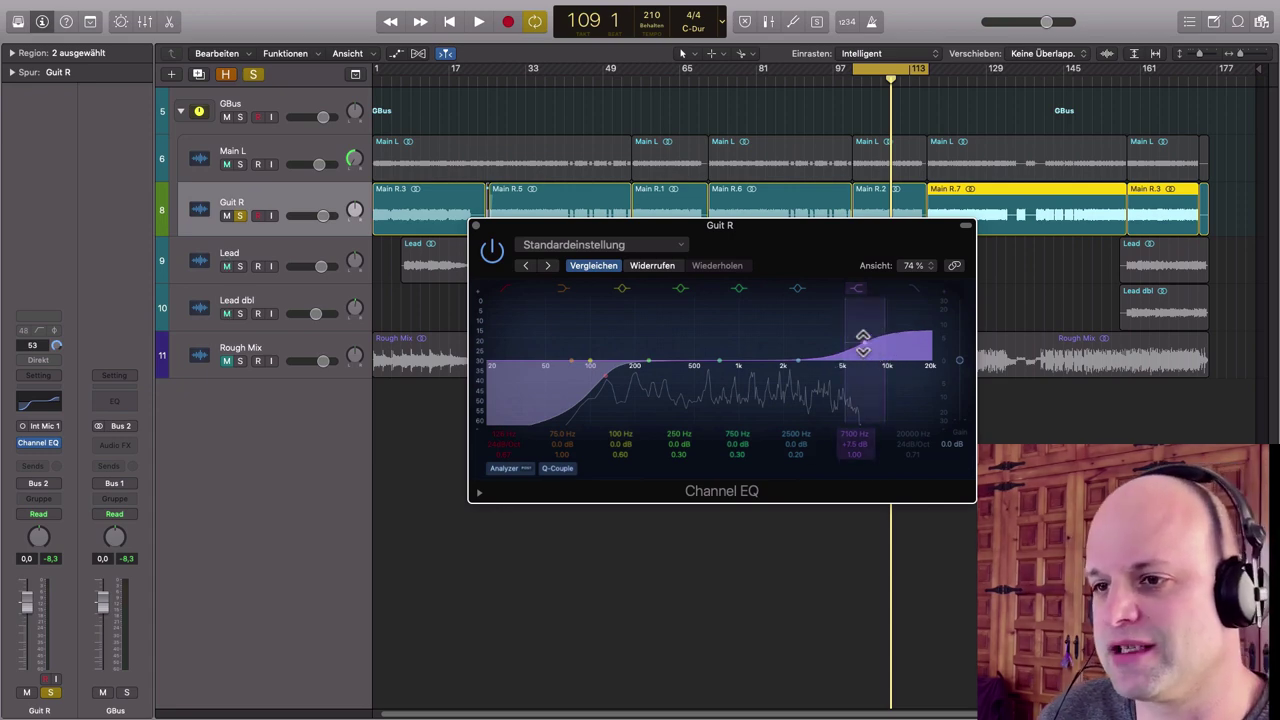
drag(866, 348, 872, 366)
Step: Audition a high-shelf boost of about 9 dB during playback, reduce it to 3 dB at 6600 Hz, and switch the band off
key(space)
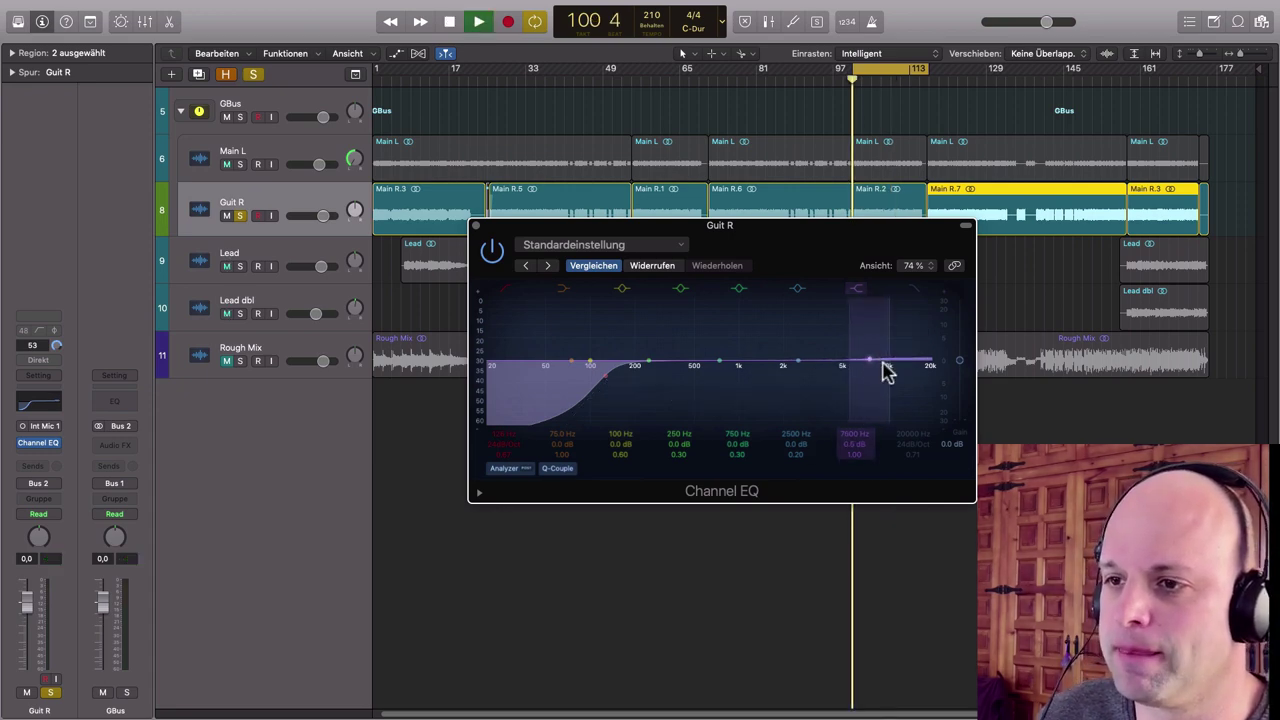
drag(872, 366, 848, 343)
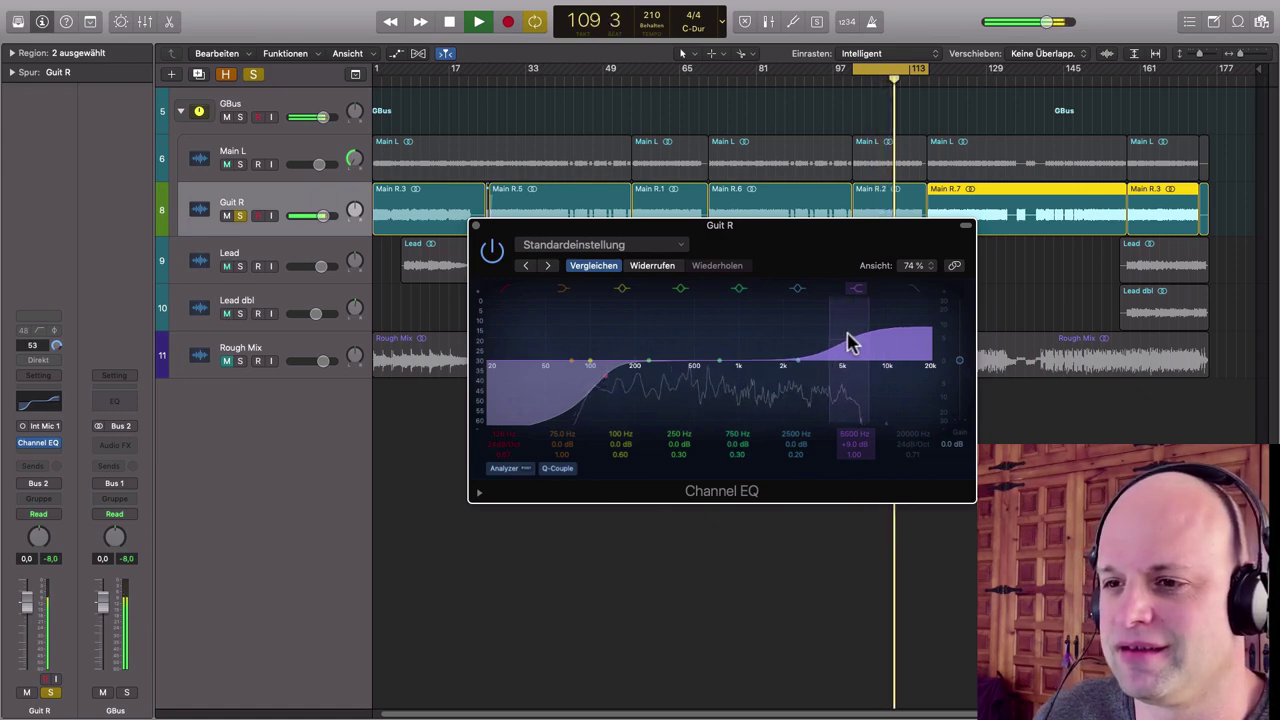
drag(849, 340, 860, 360)
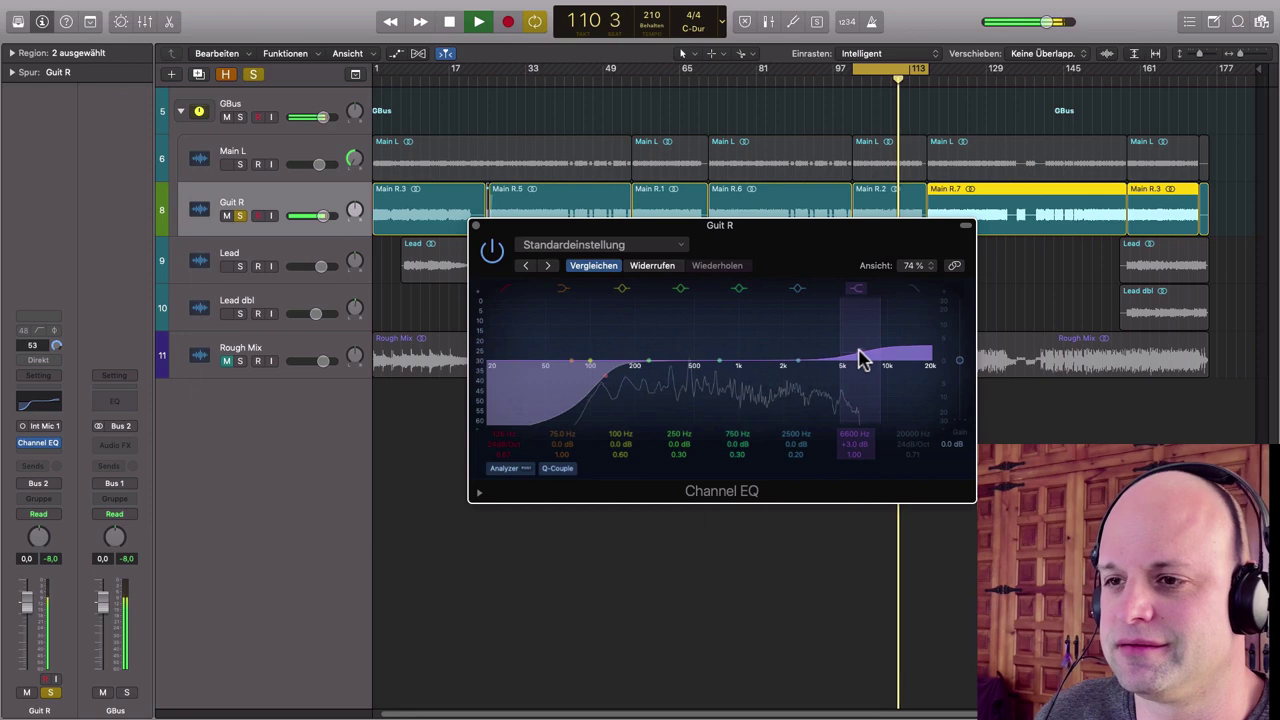
click(859, 291)
key(space)
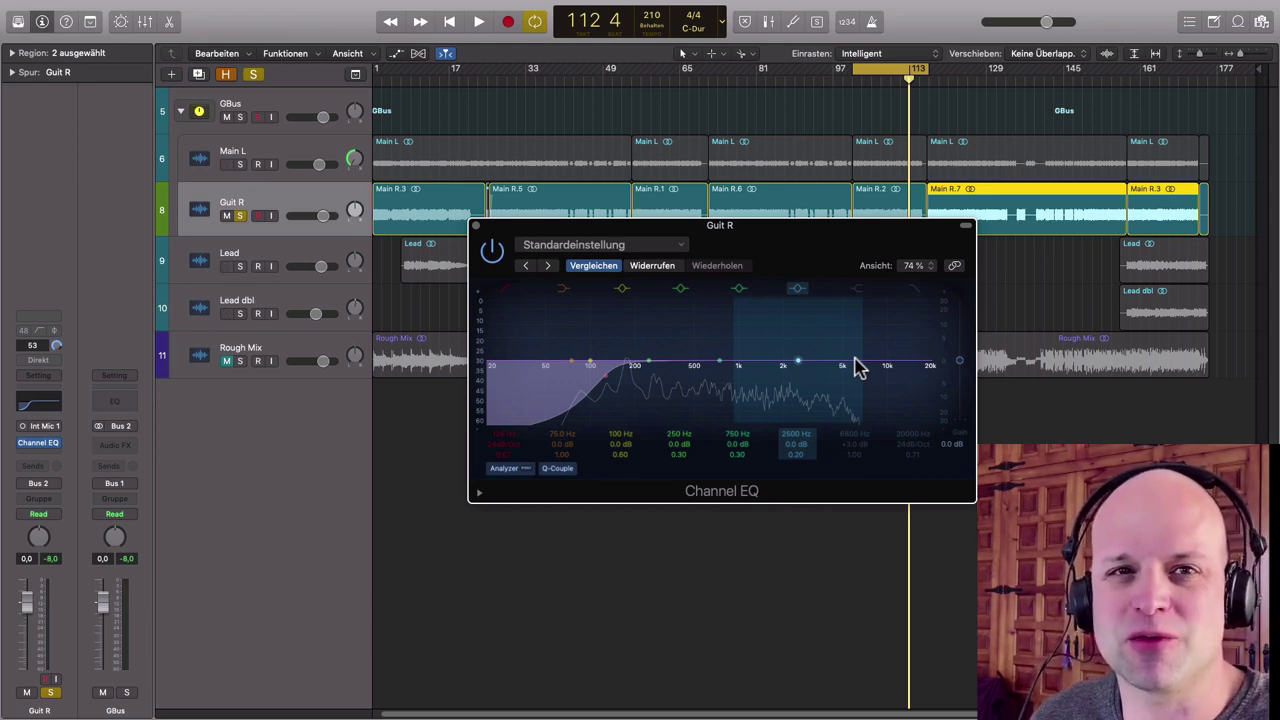
Step: Enable the high-cut filter and set its cutoff to about 12200 Hz while listening to the looped section
click(918, 291)
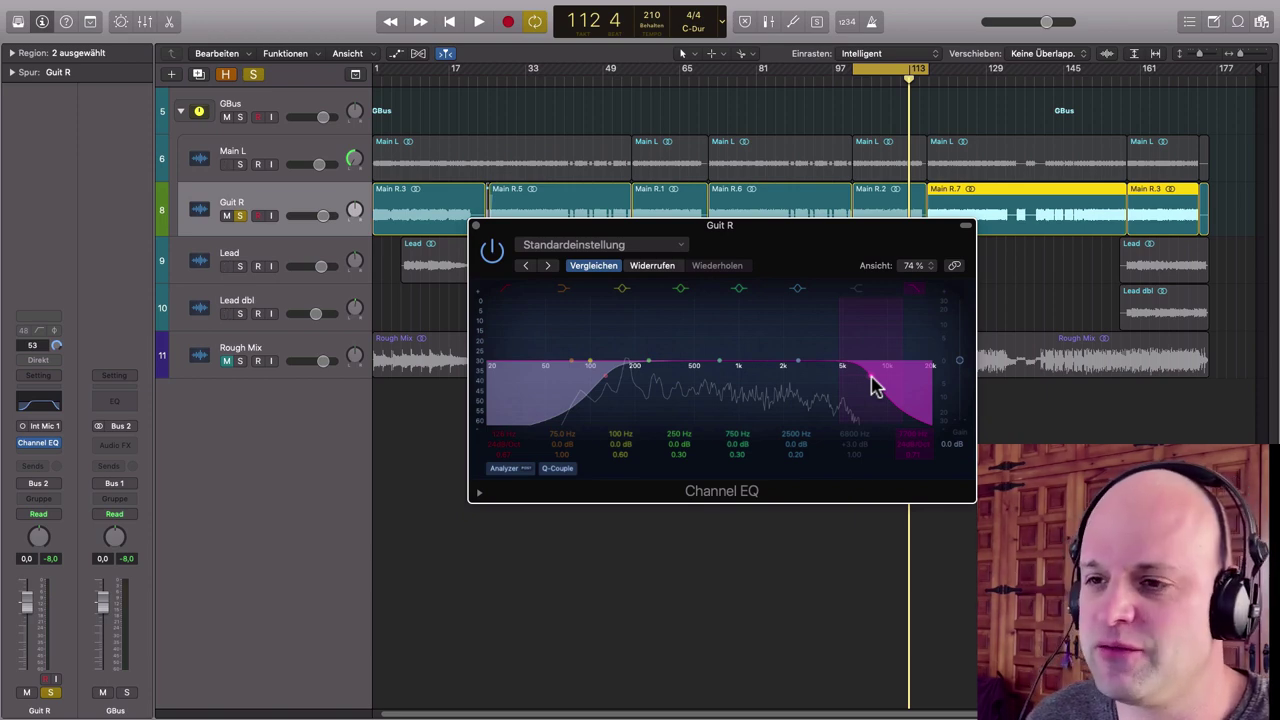
drag(872, 385, 928, 383)
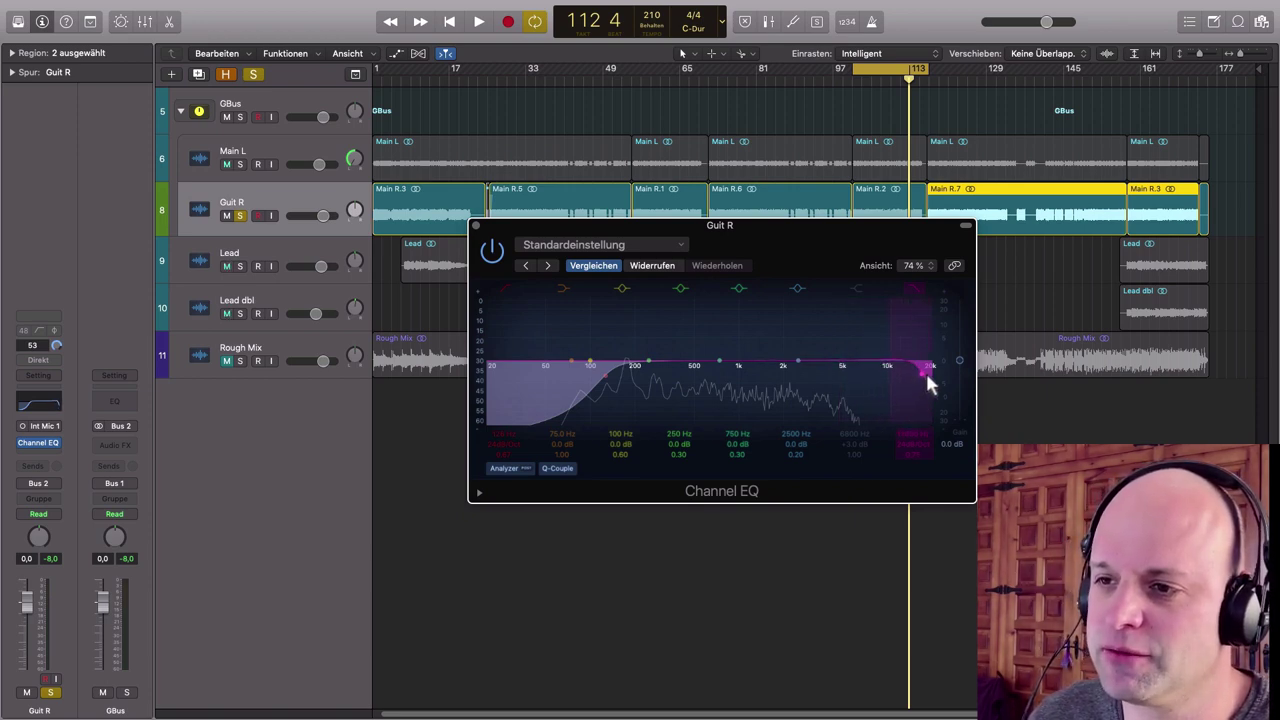
key(space)
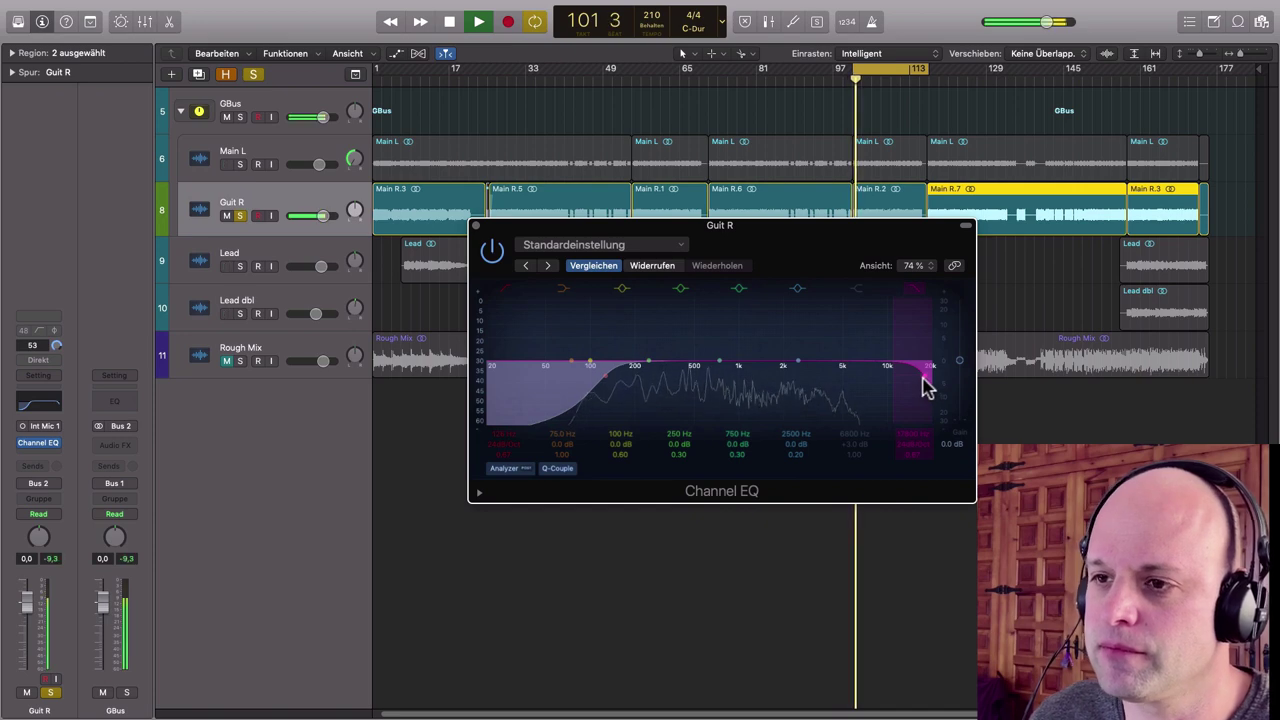
mouse_move(924, 385)
mouse_down()
mouse_move(826, 378)
mouse_move(901, 384)
mouse_up()
Step: Compare the playing guitar with the high-cut filter off and on, leaving it on and stopping playback
click(913, 290)
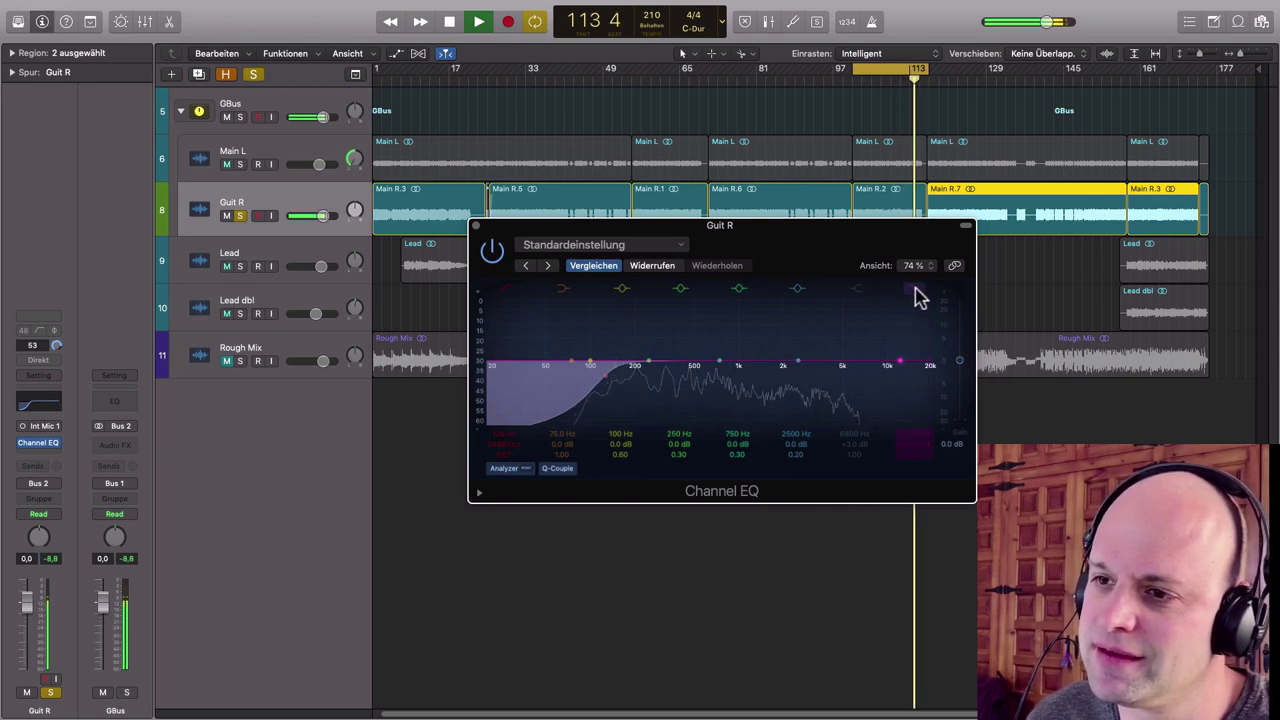
click(913, 290)
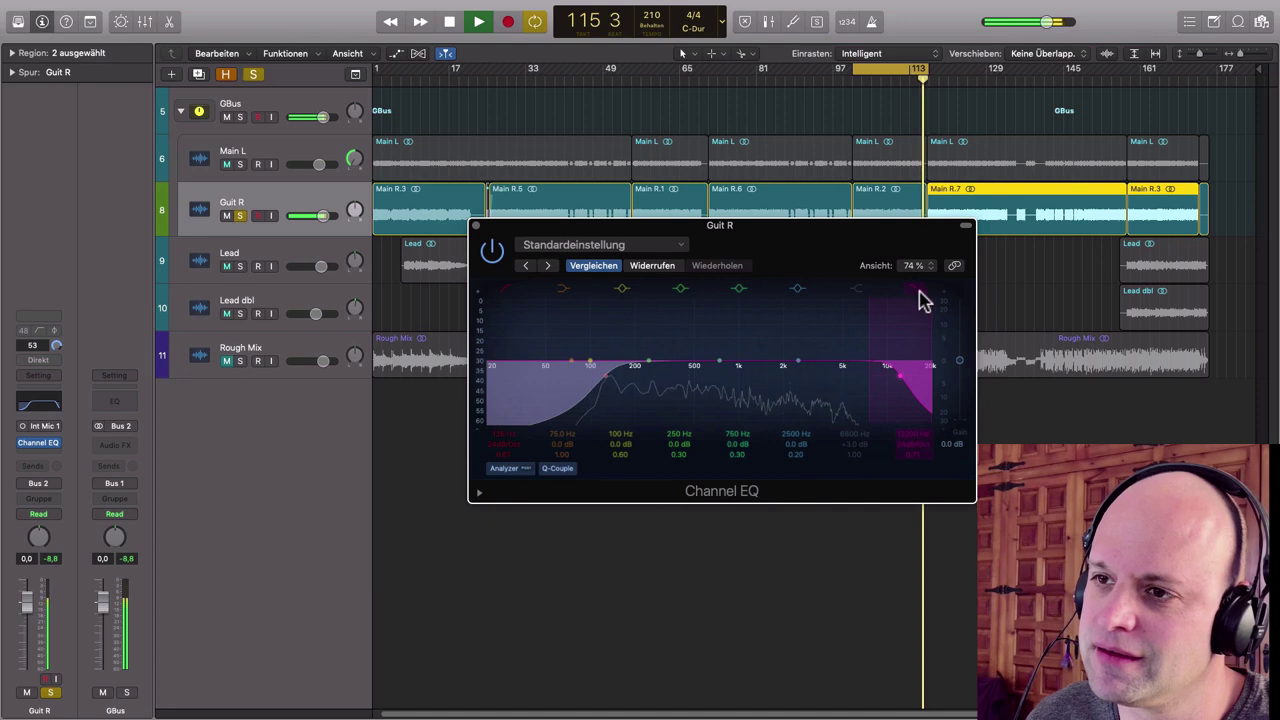
key(space)
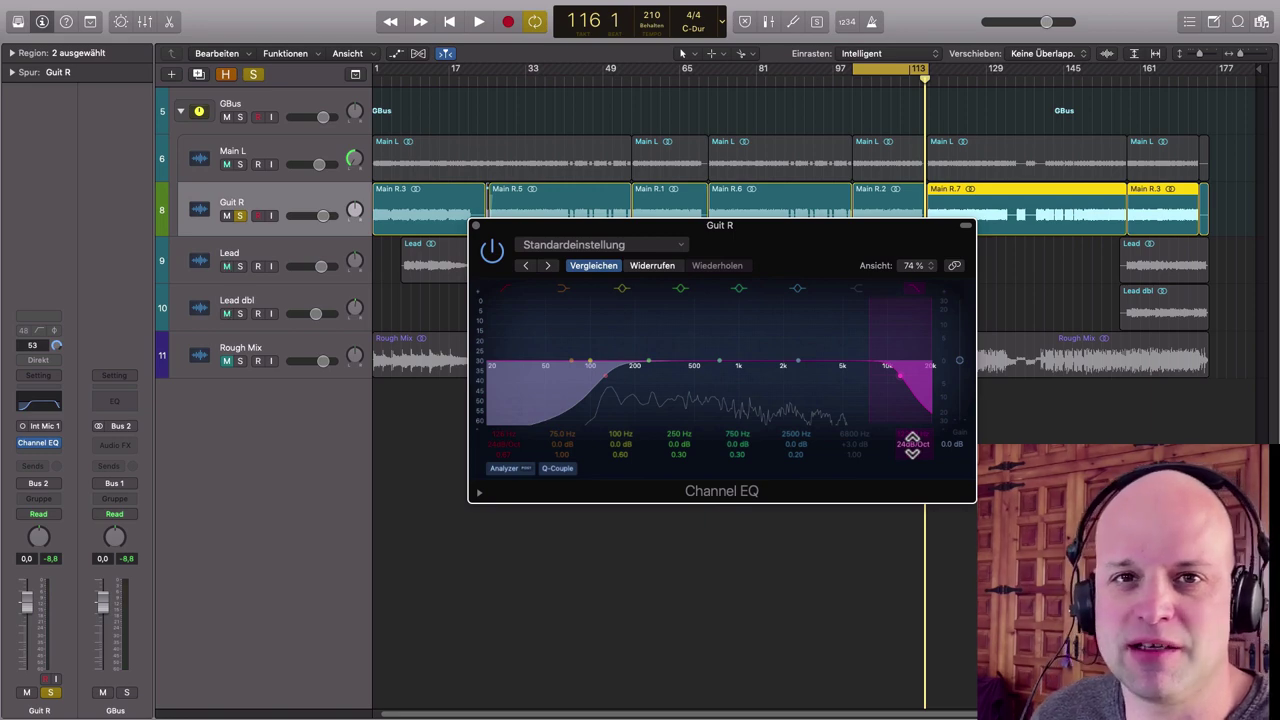
Step: Compare the guitar loop with the whole Channel EQ bypassed and active, leaving the EQ active
click(491, 252)
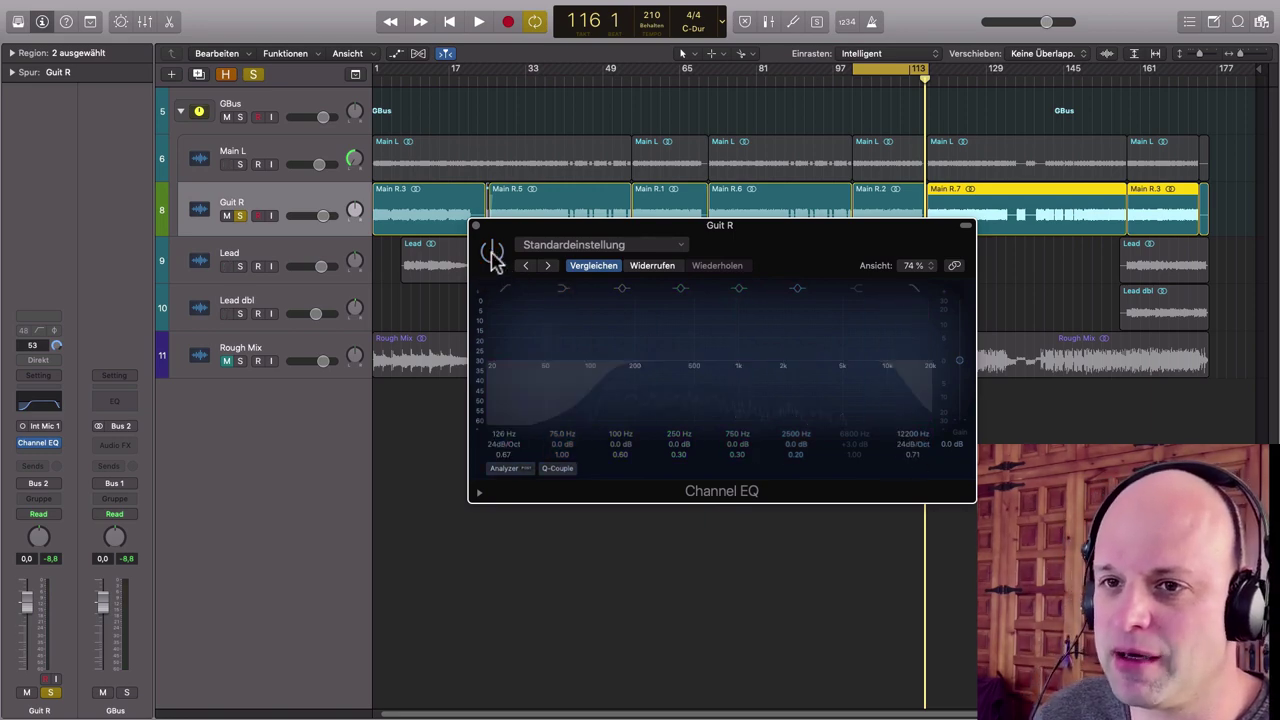
key(space)
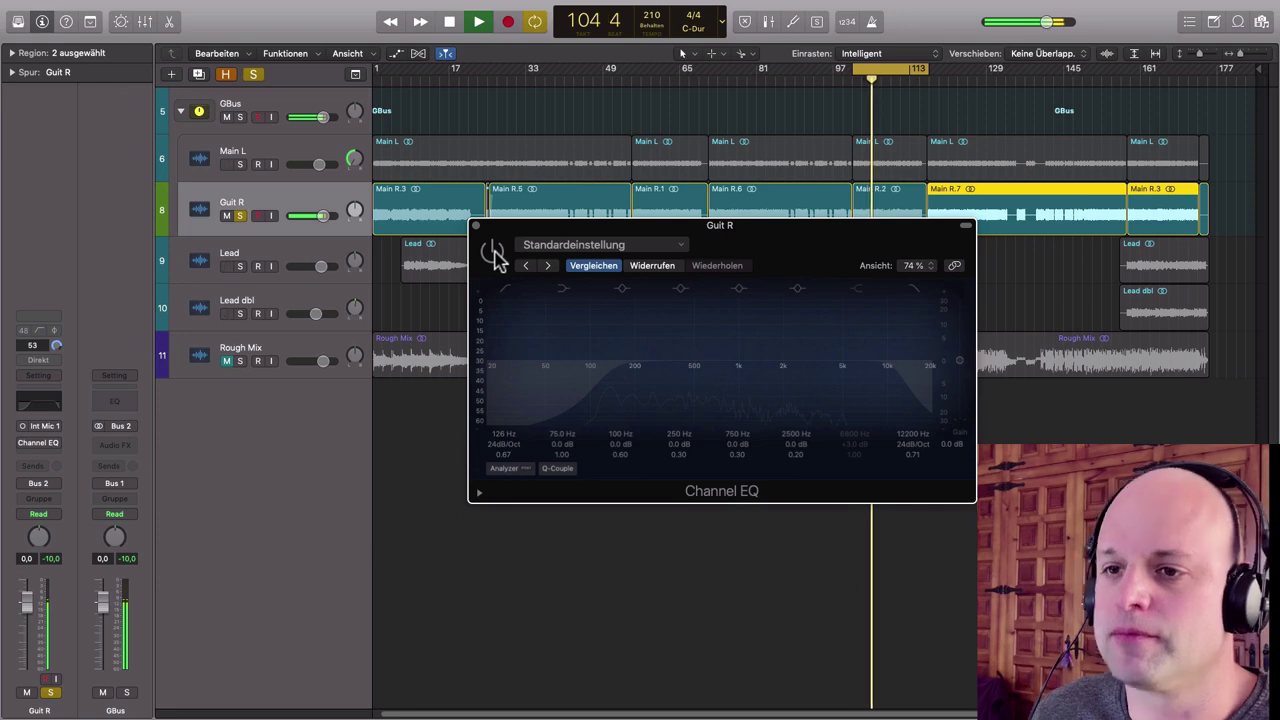
click(493, 252)
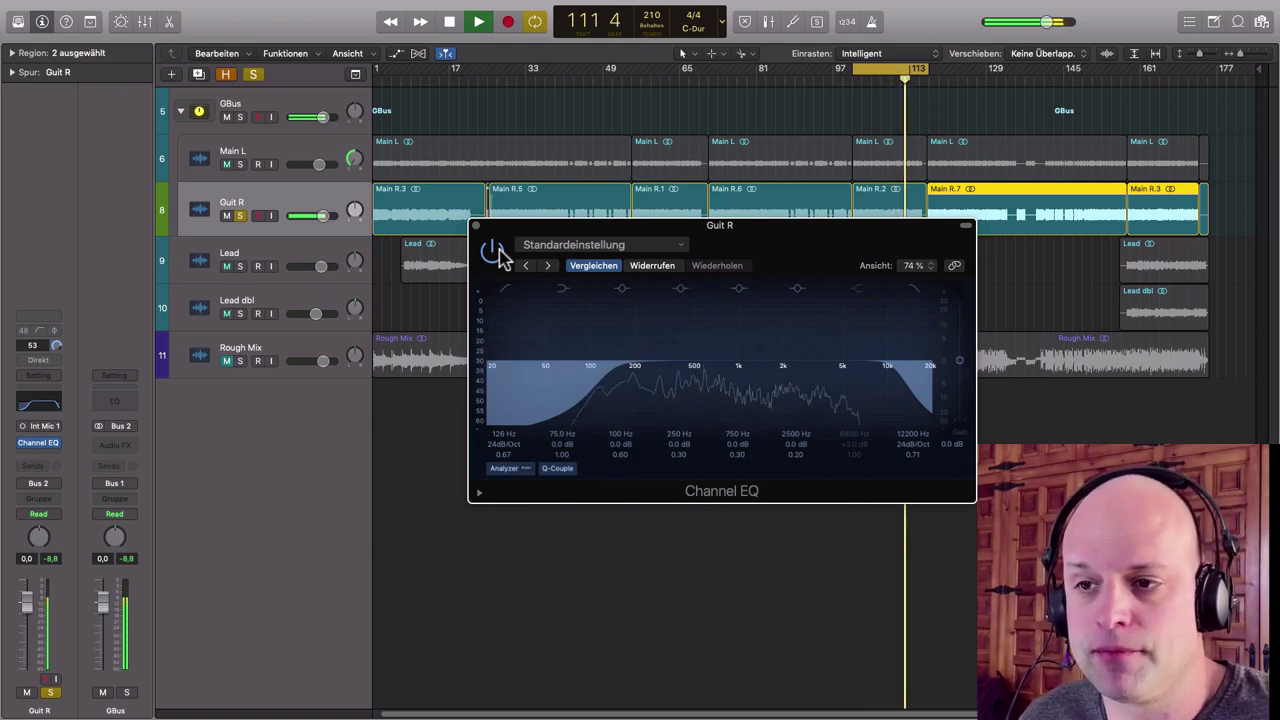
key(space)
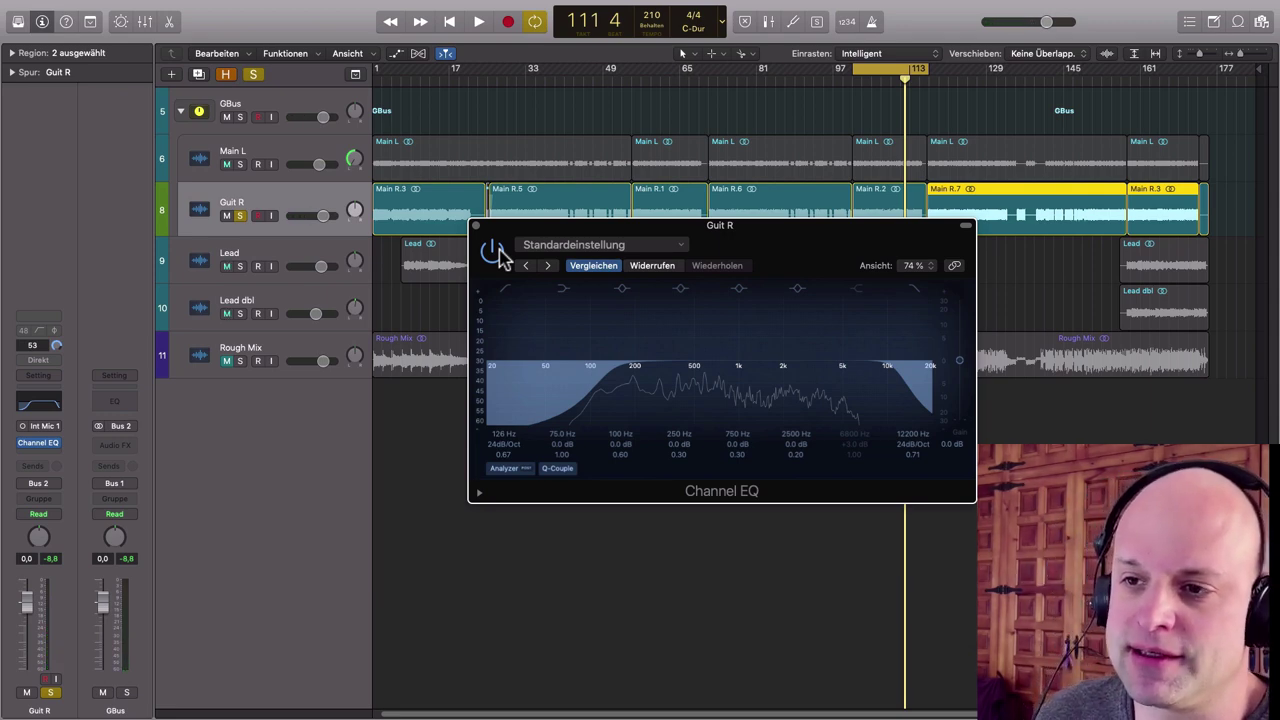
click(495, 252)
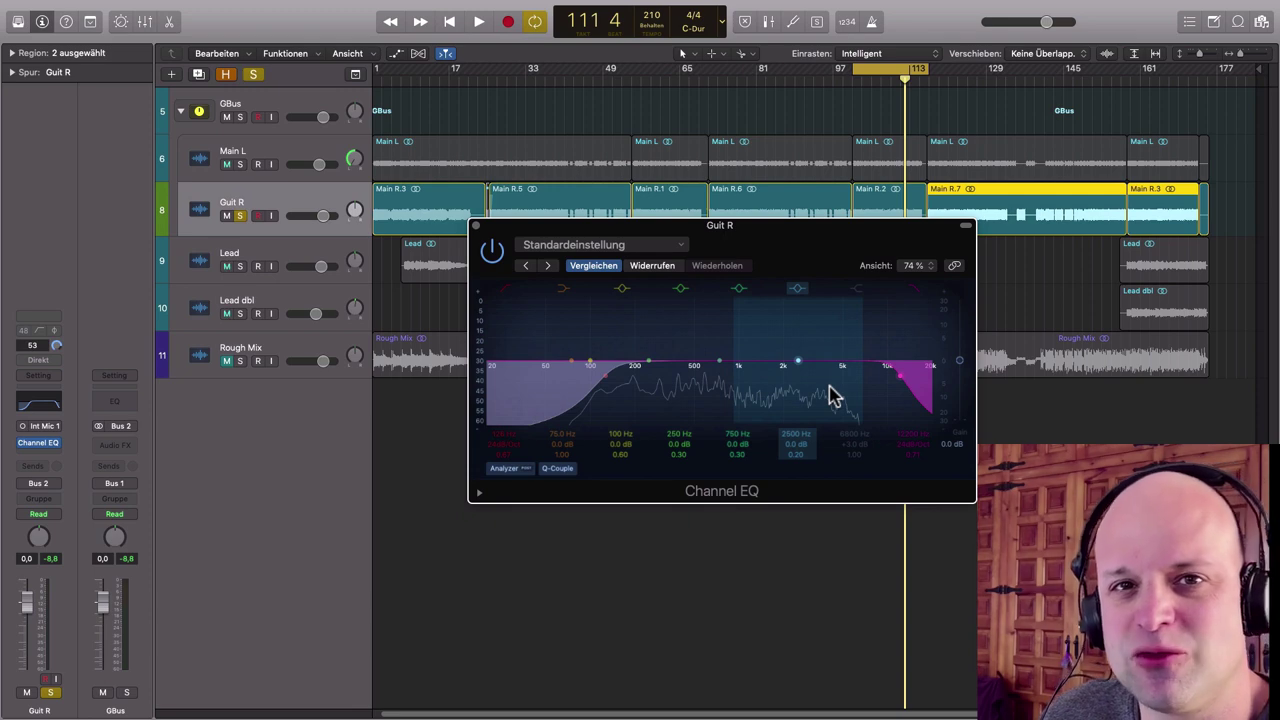
Step: Boost the 2500 Hz bell band by about 2.5 dB and narrow it to a Q of 4.30
drag(800, 365, 797, 350)
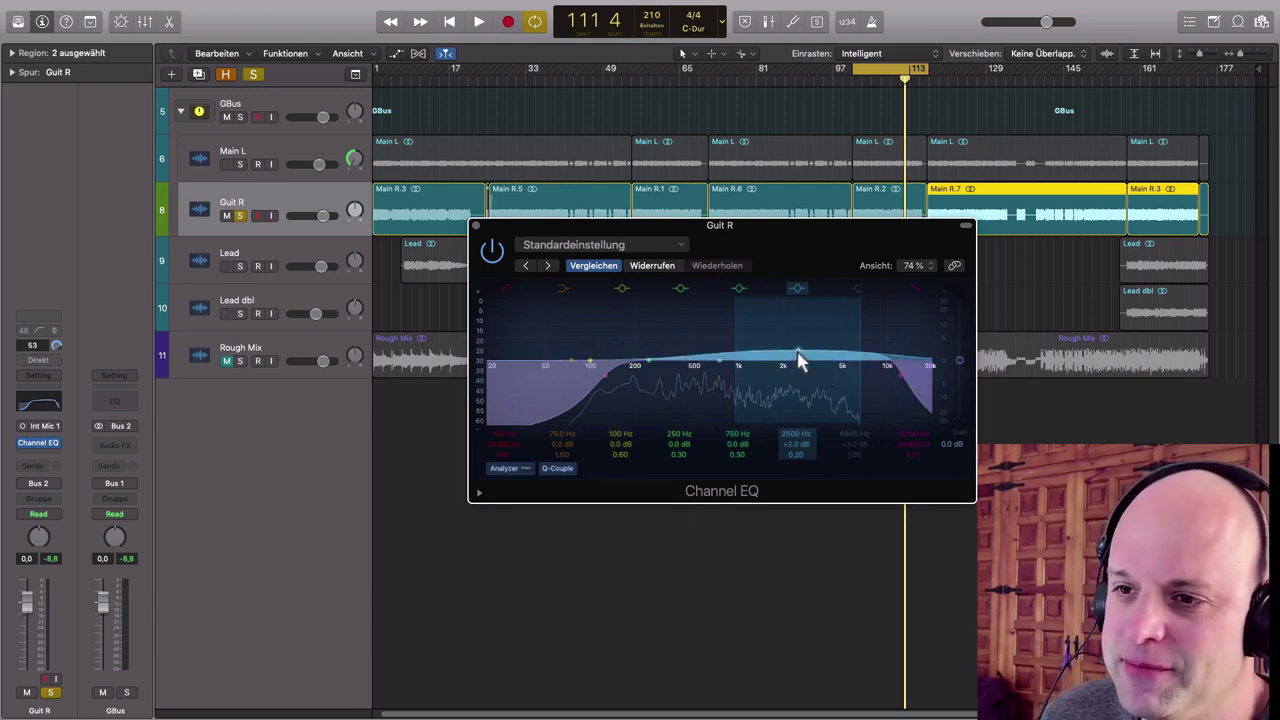
drag(794, 450, 794, 410)
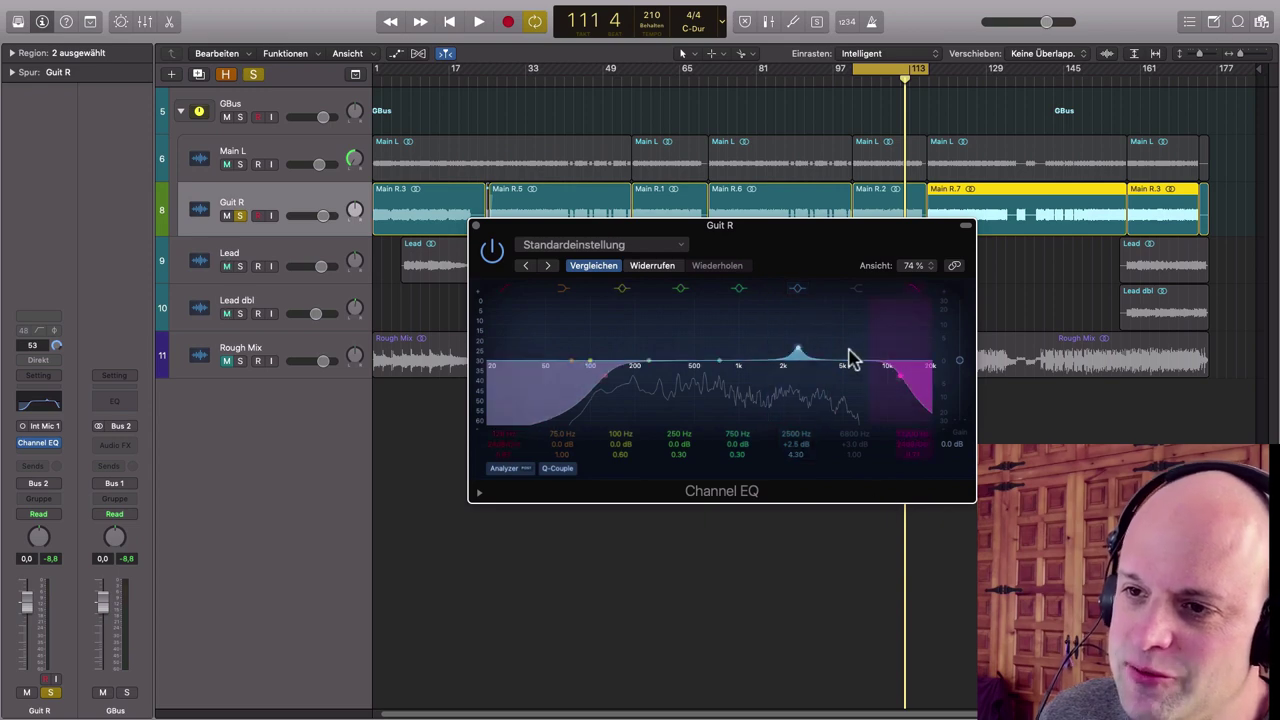
Step: Sweep the narrow 2500 Hz bell band upward while listening to the loop, settling on about 6300 Hz with a 6 dB boost
mouse_move(797, 352)
mouse_down()
mouse_move(782, 241)
mouse_move(866, 258)
mouse_move(704, 272)
mouse_move(792, 295)
mouse_move(818, 355)
mouse_move(806, 355)
mouse_up()
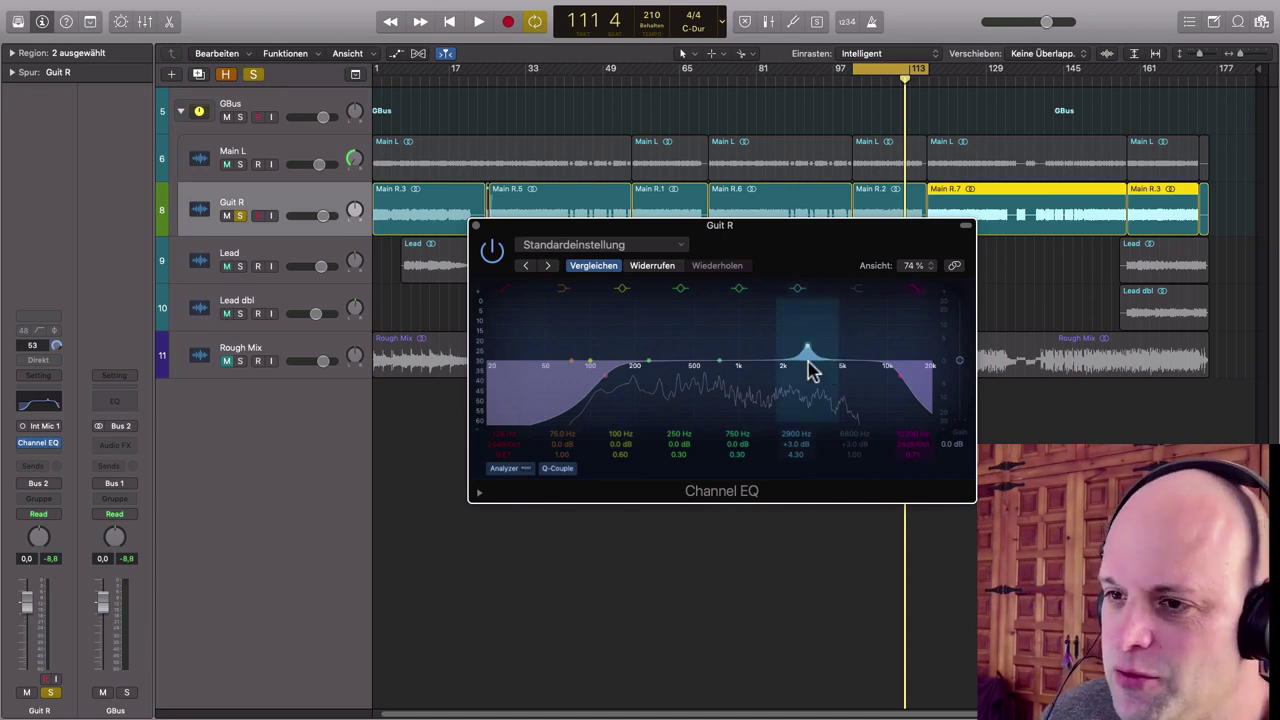
drag(807, 345, 813, 343)
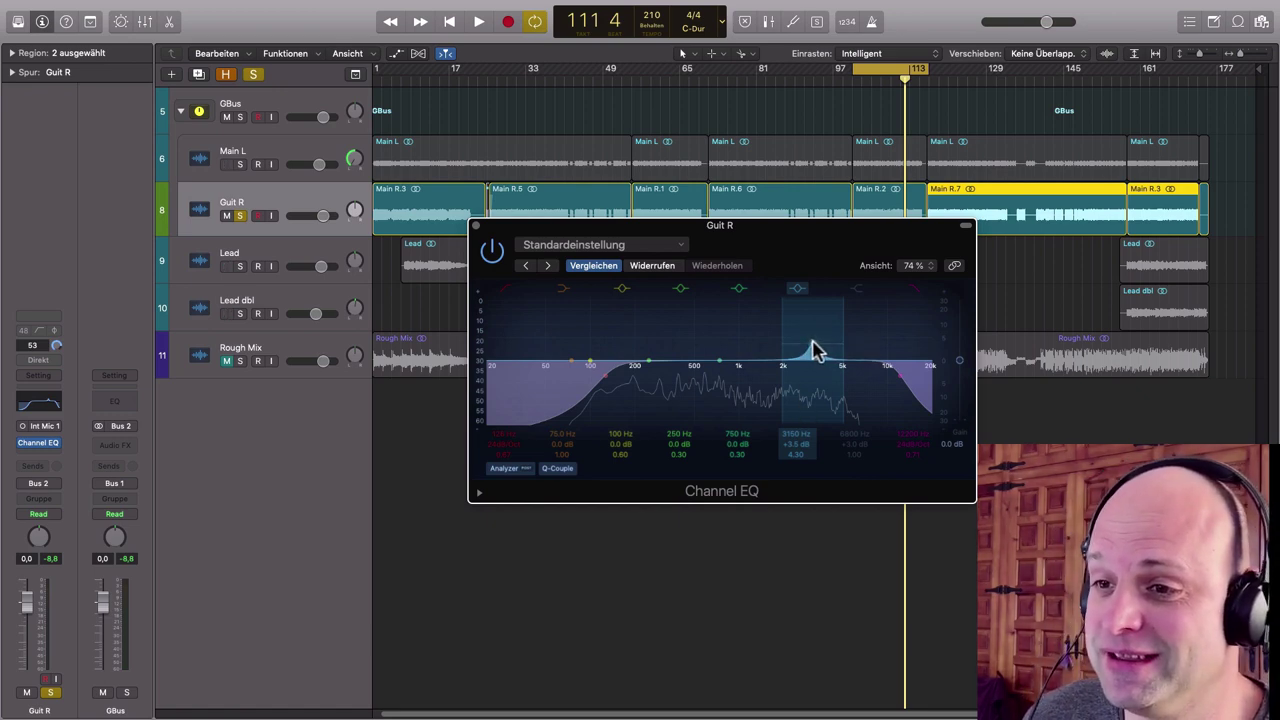
key(space)
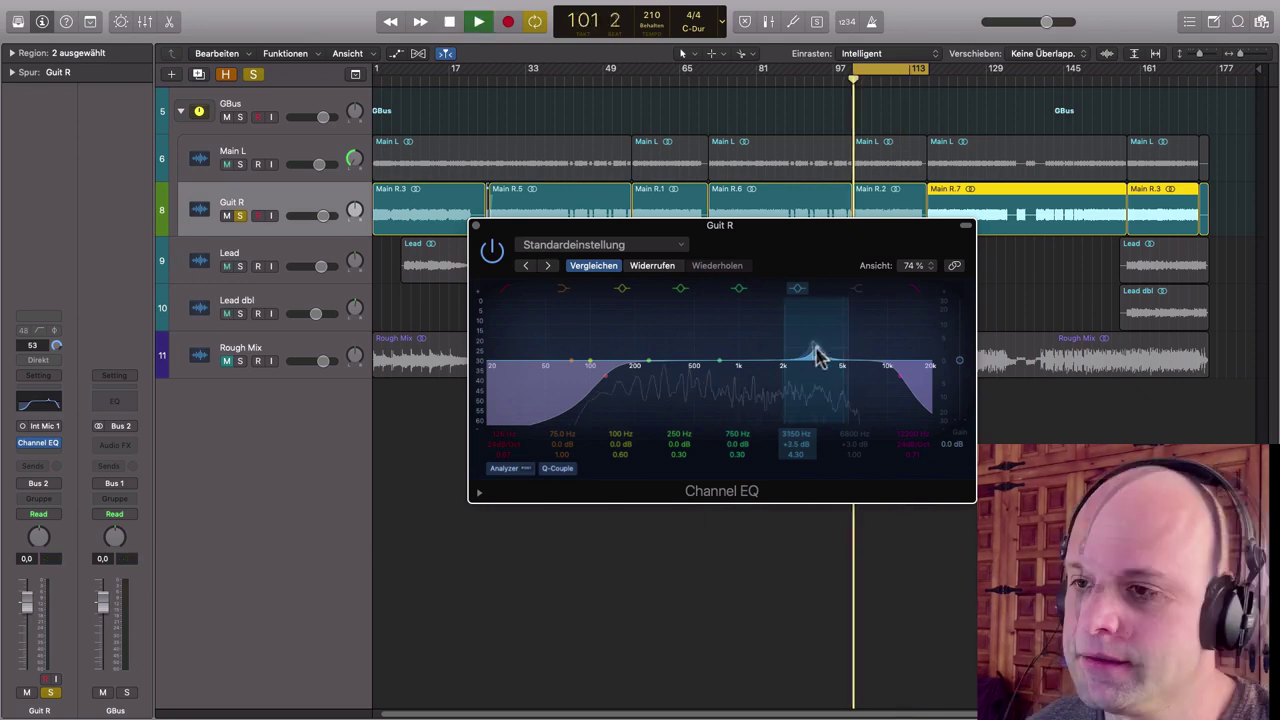
drag(813, 352, 865, 339)
key(space)
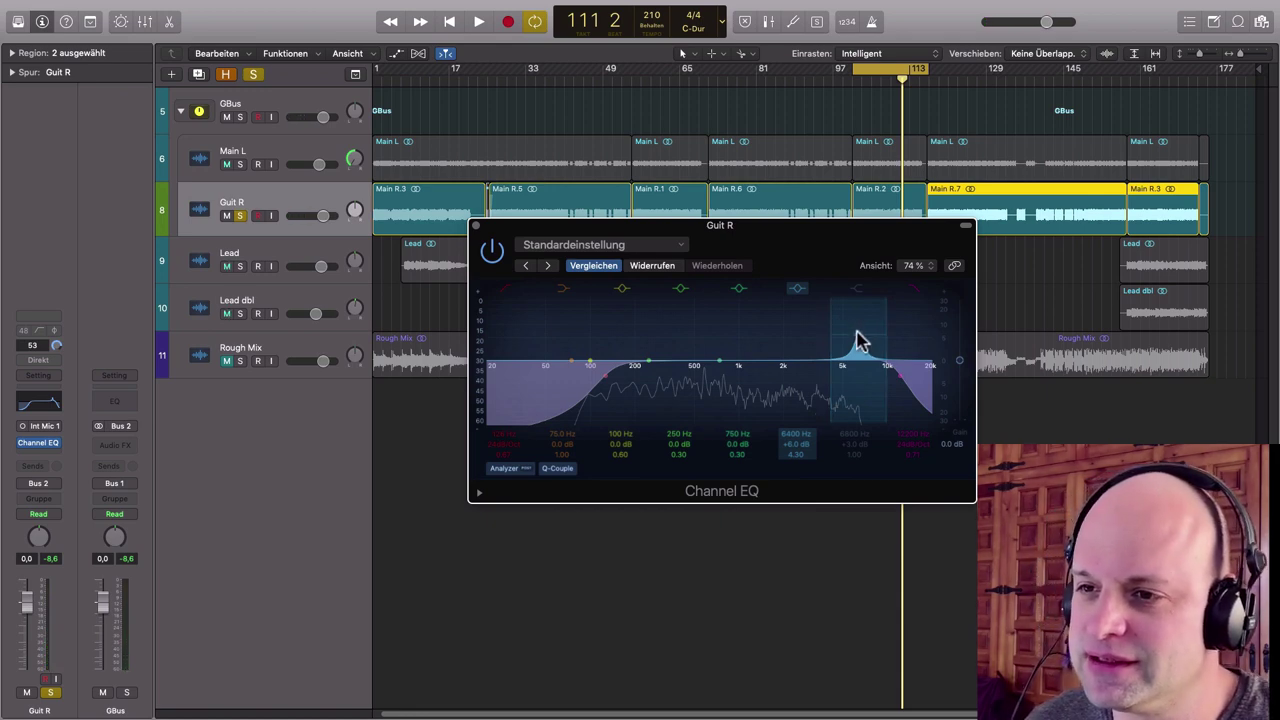
drag(860, 345, 848, 326)
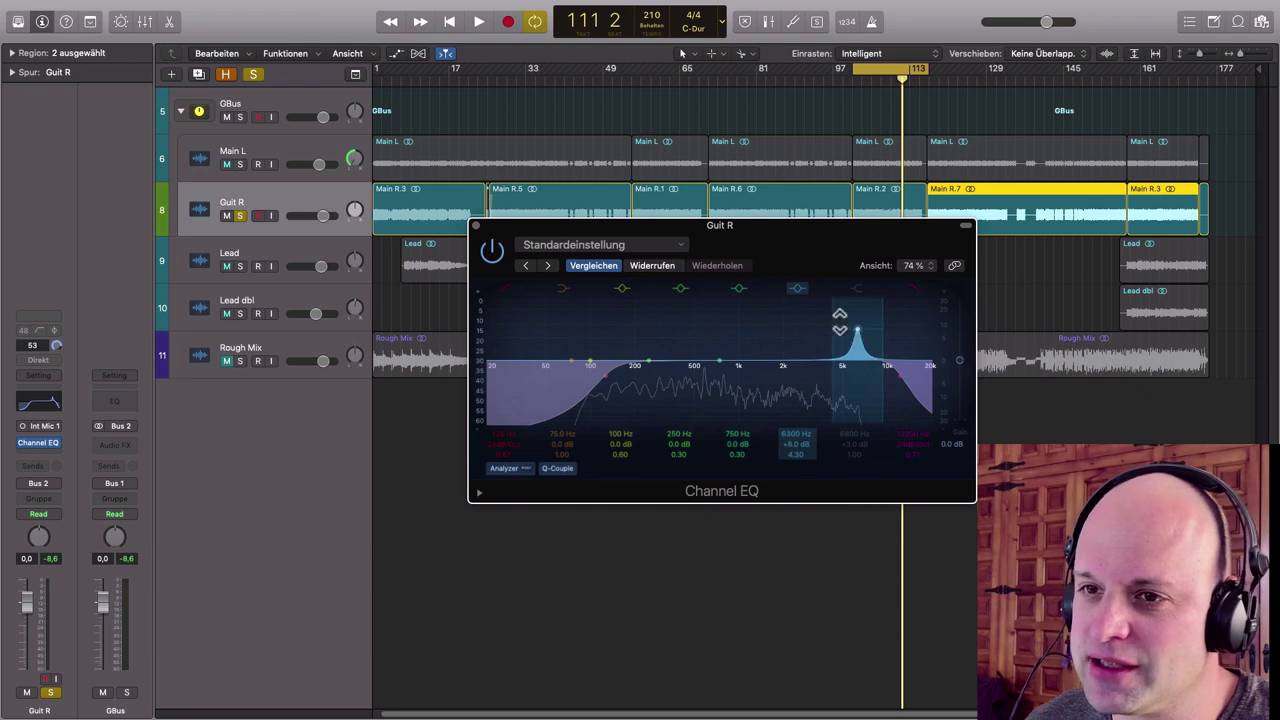
Step: Compare the playing guitar with the boosted 6300 Hz bell band off and on, leaving it on
key(space)
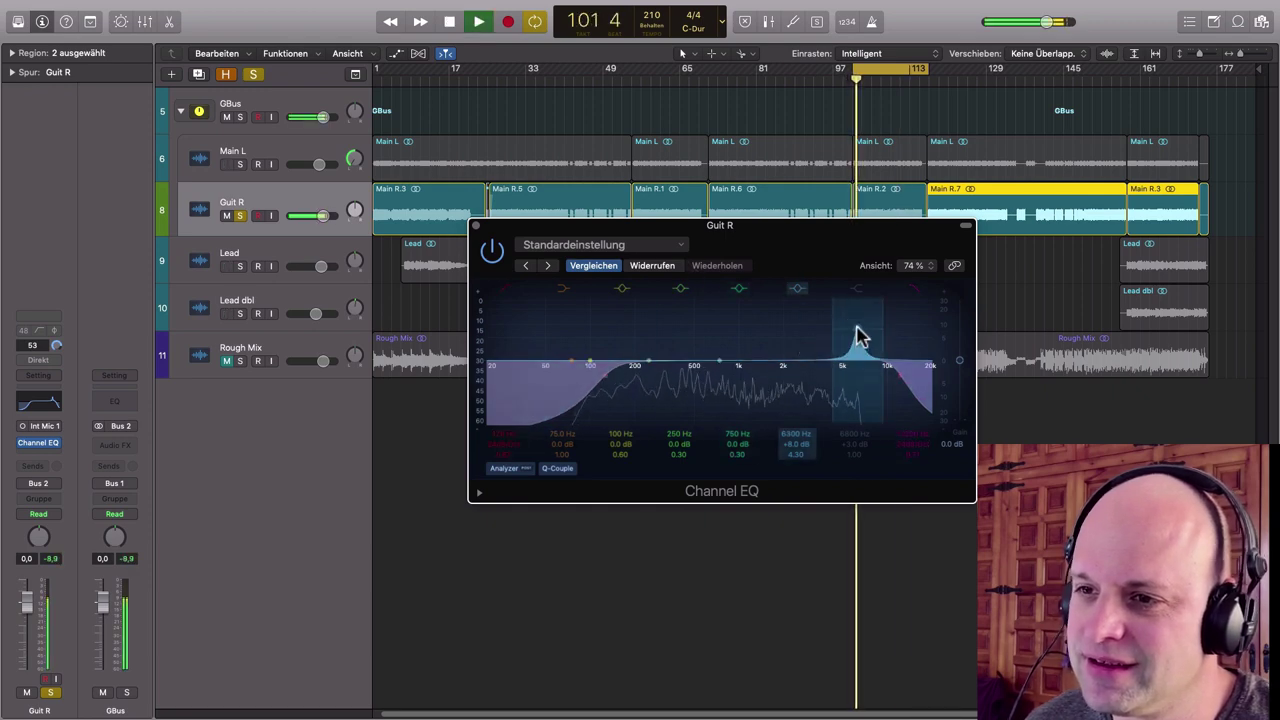
click(797, 290)
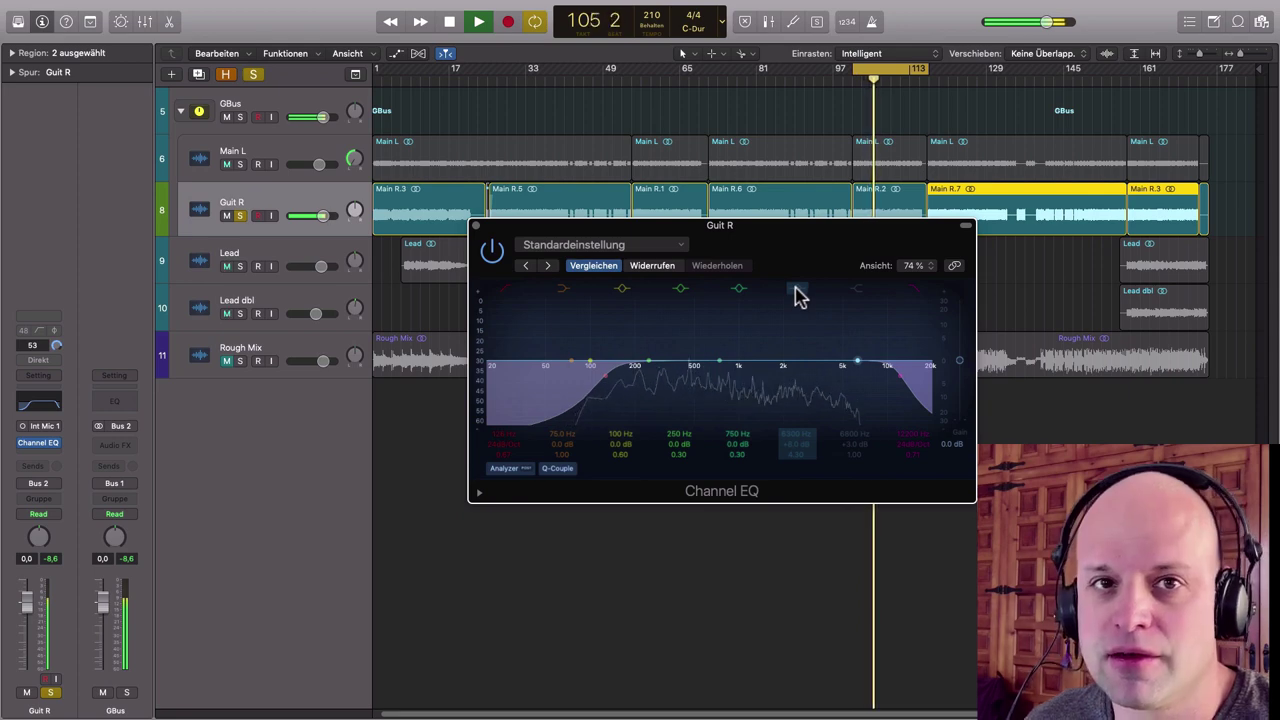
click(797, 290)
Step: Set the bell band to 6500 Hz with a 3 dB boost and compare the loop with it off and on
drag(845, 343, 857, 351)
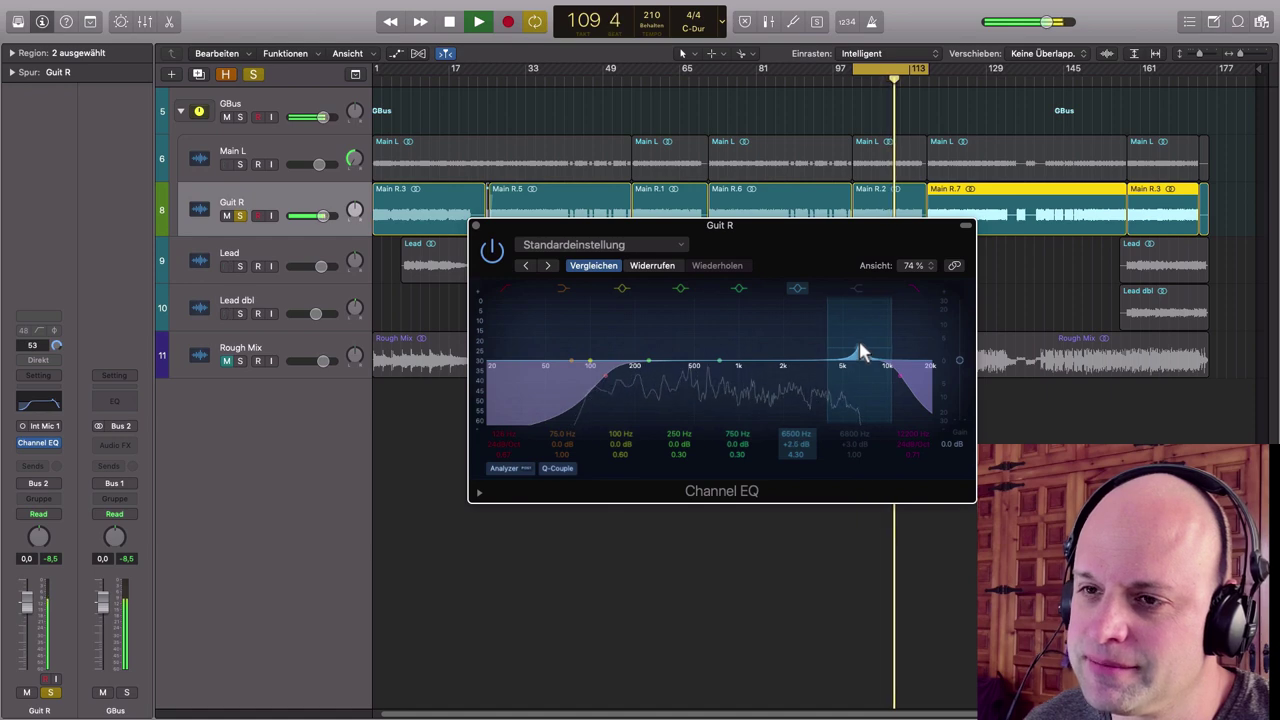
click(492, 252)
click(492, 252)
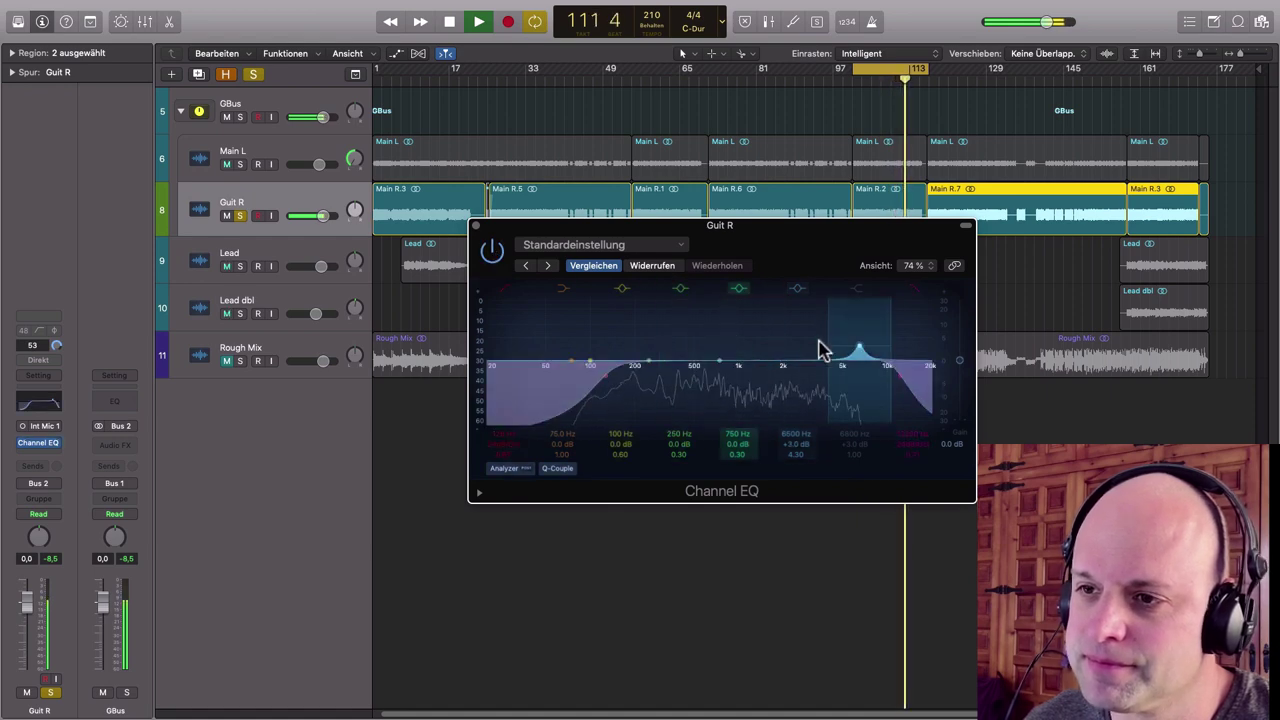
click(799, 289)
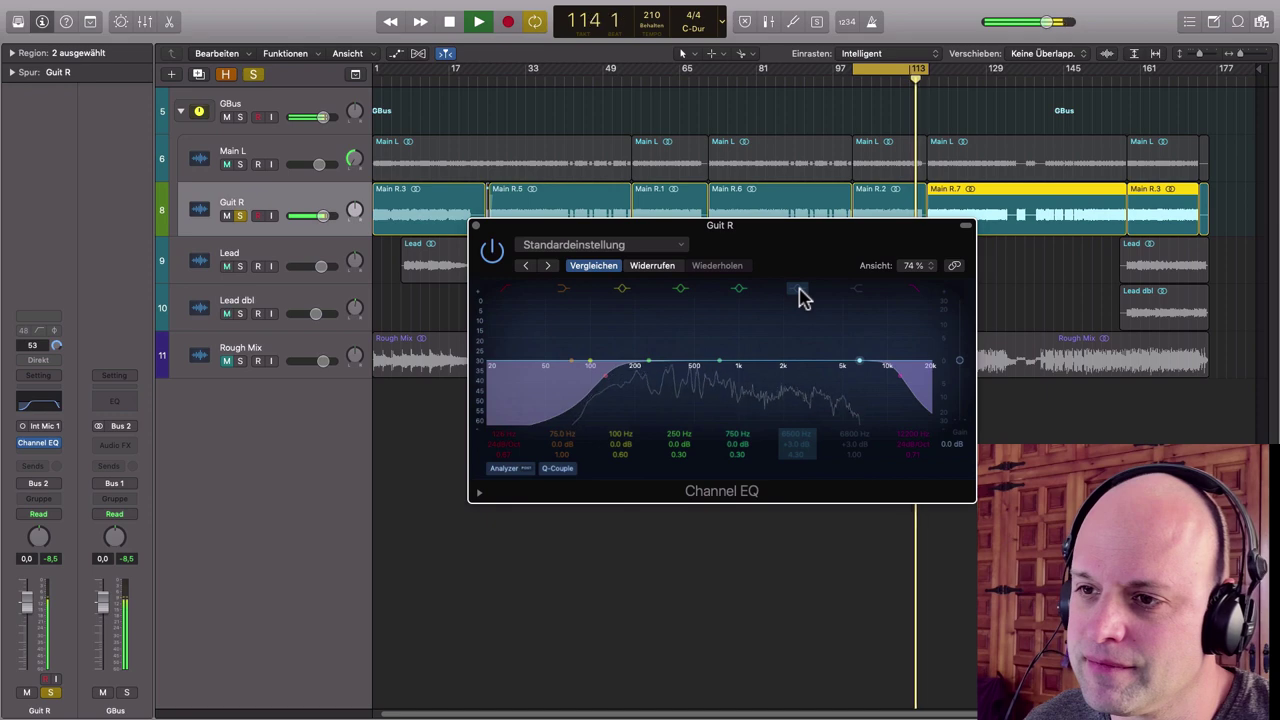
click(799, 289)
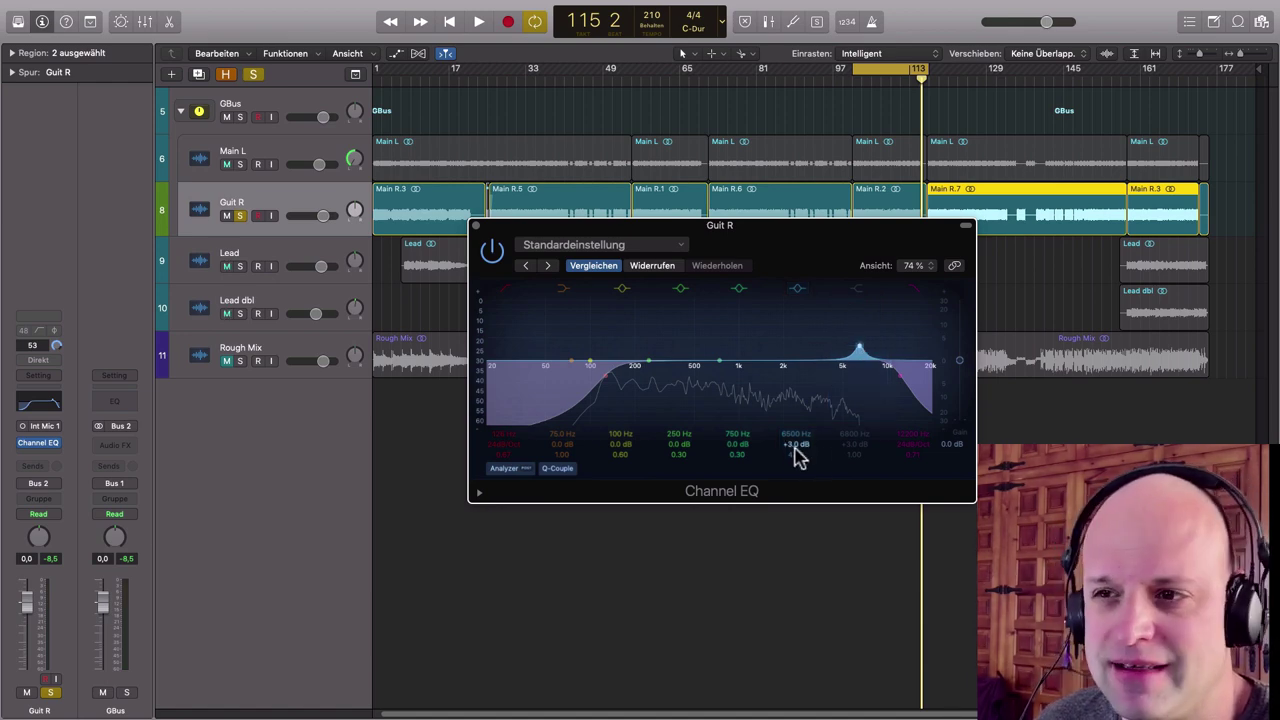
Step: Turn the 6500 Hz bell boost into a 3 dB cut, comparing the loop with the band off and on, and stop playback
drag(860, 355, 862, 366)
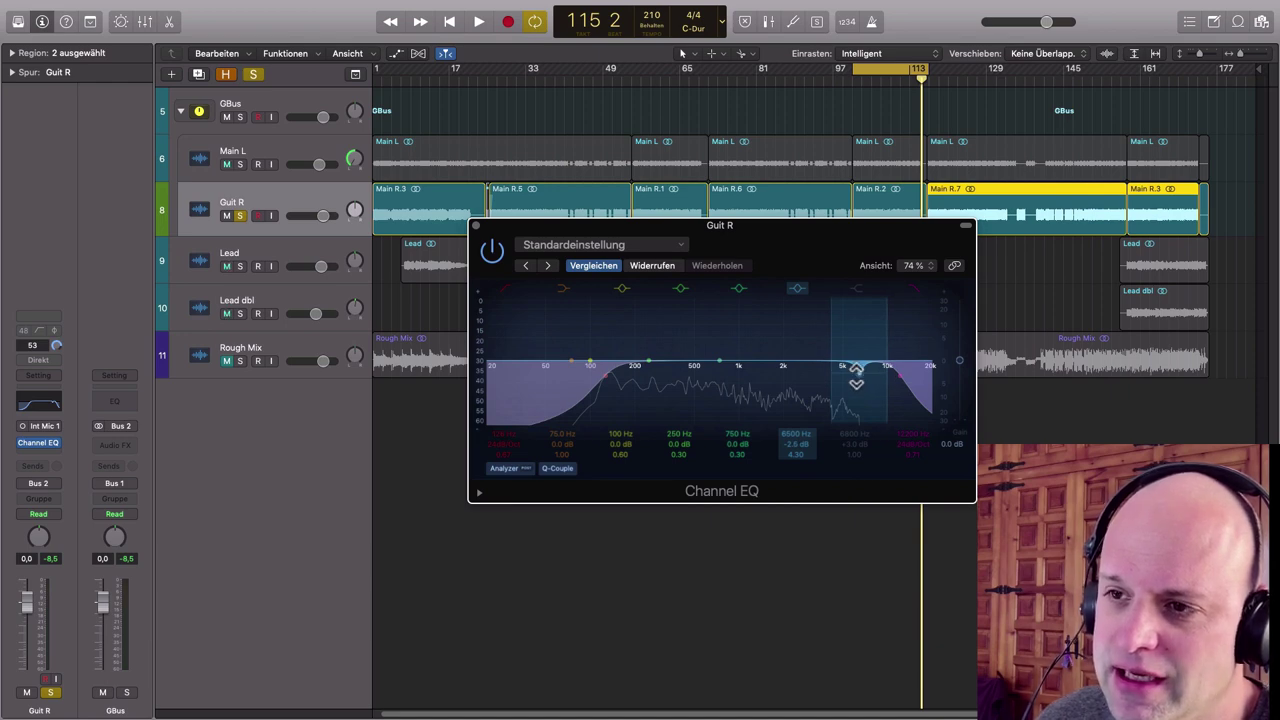
click(797, 291)
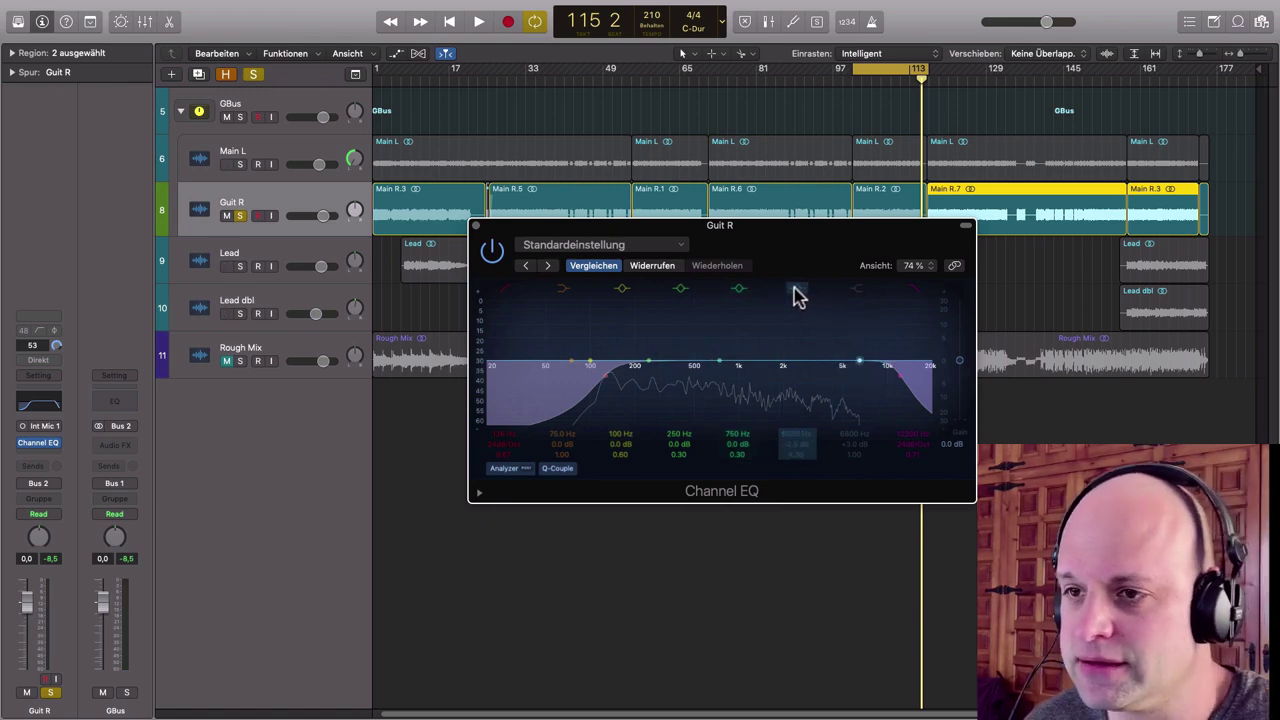
key(space)
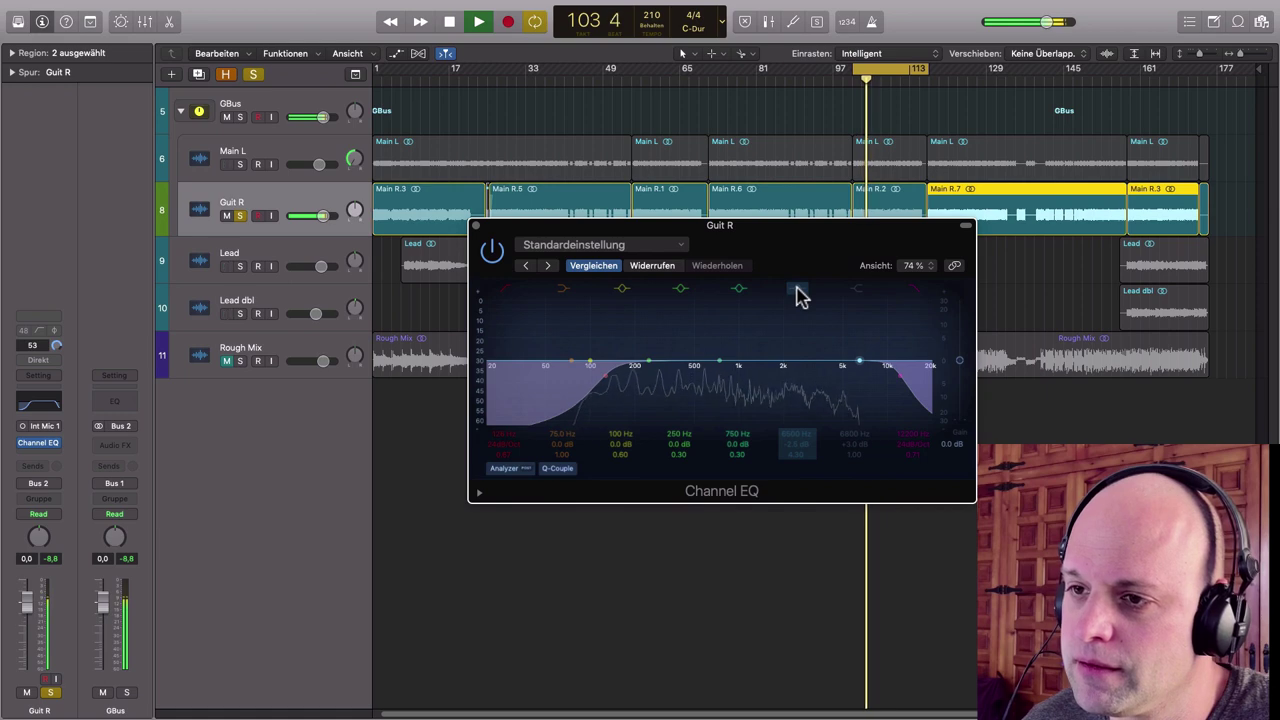
click(797, 291)
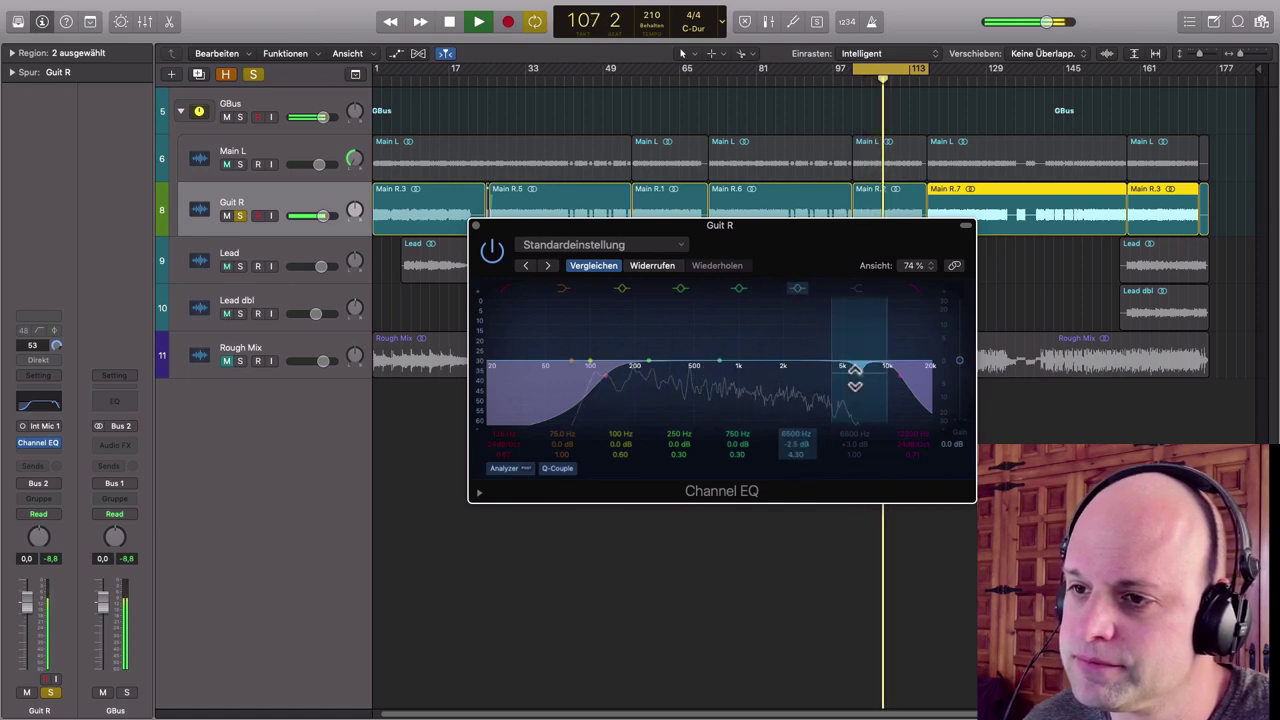
drag(855, 370, 880, 433)
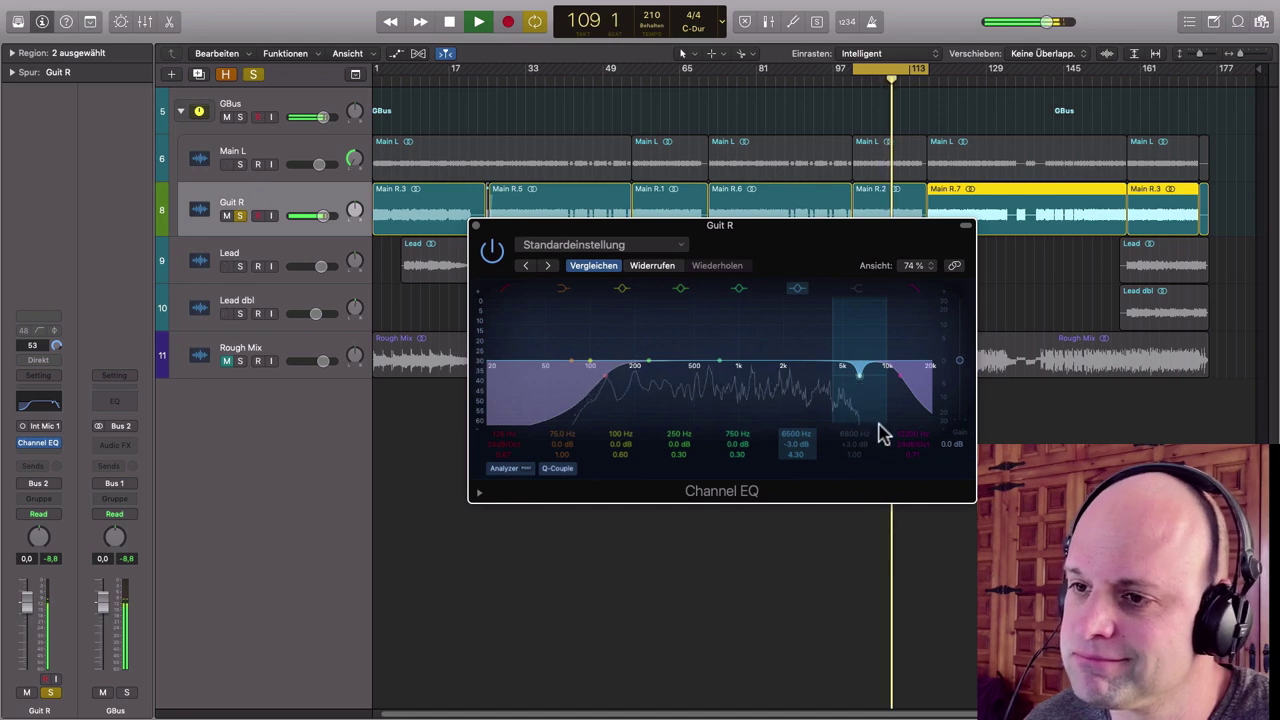
key(space)
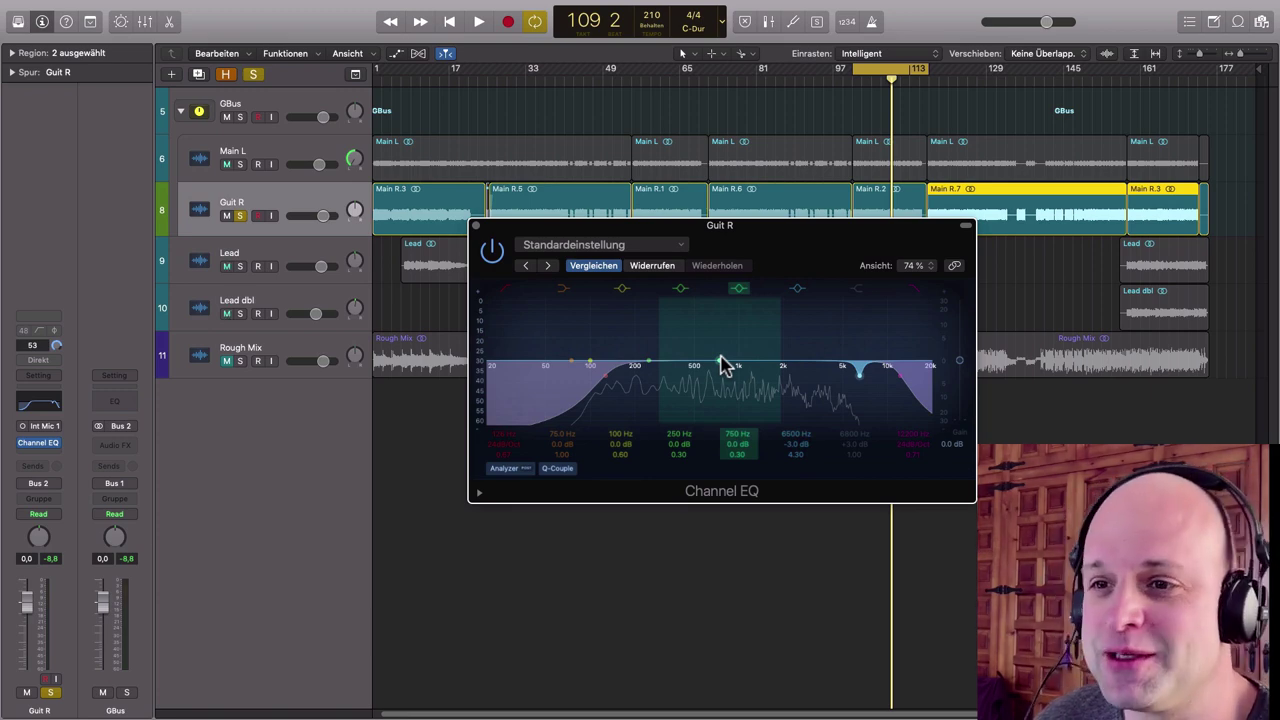
Step: Narrow the 750 Hz bell band to a Q of 3.20 and sweep it with a boost to 3550 Hz and about 6 dB while listening
drag(722, 364, 787, 360)
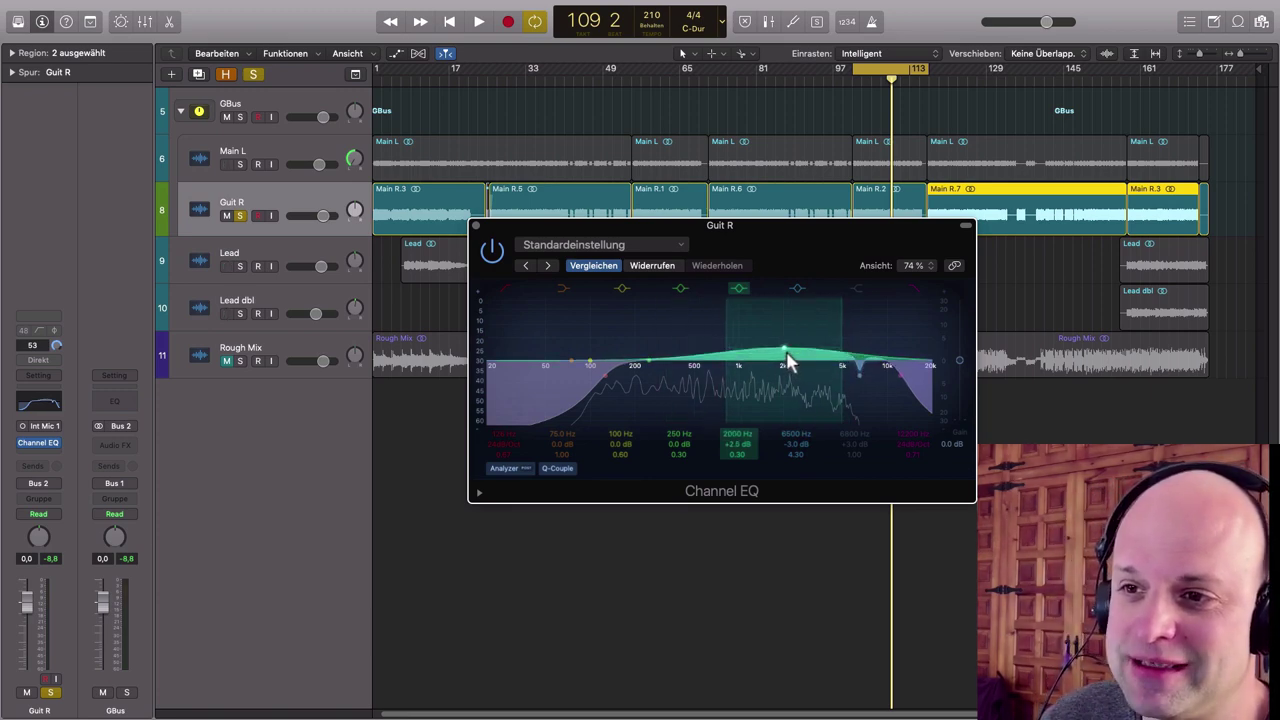
drag(731, 455, 731, 415)
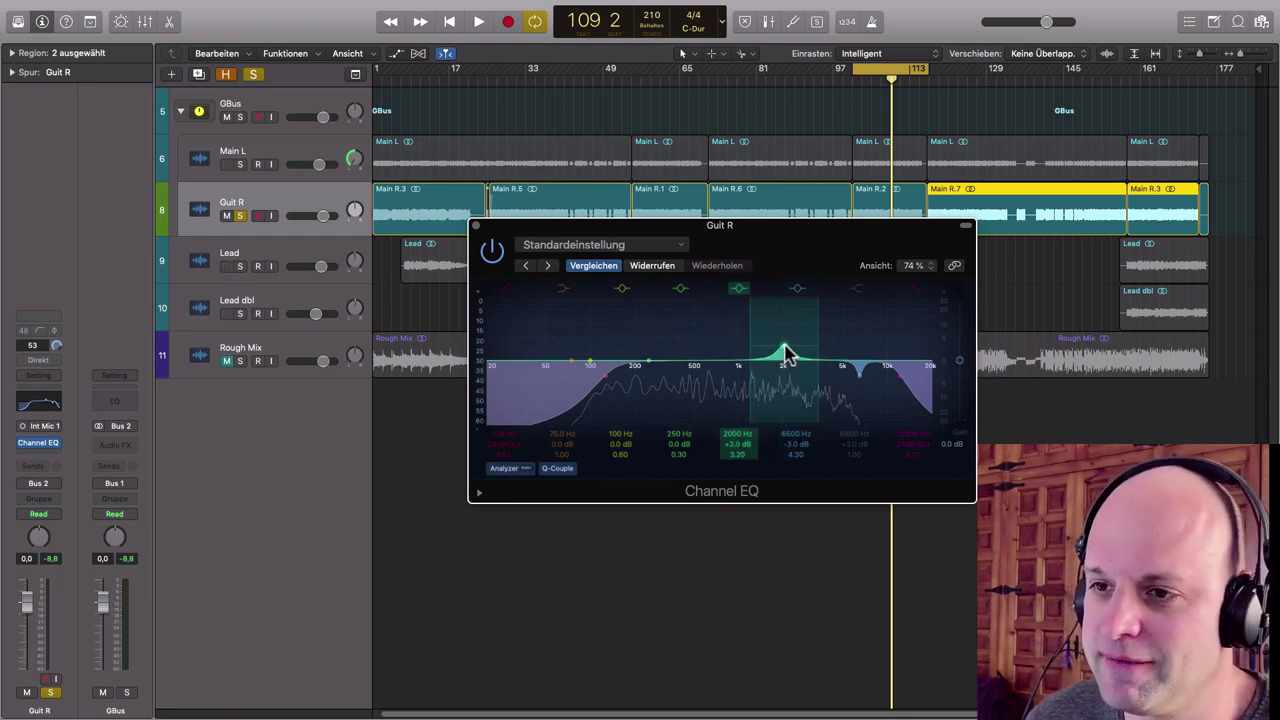
key(space)
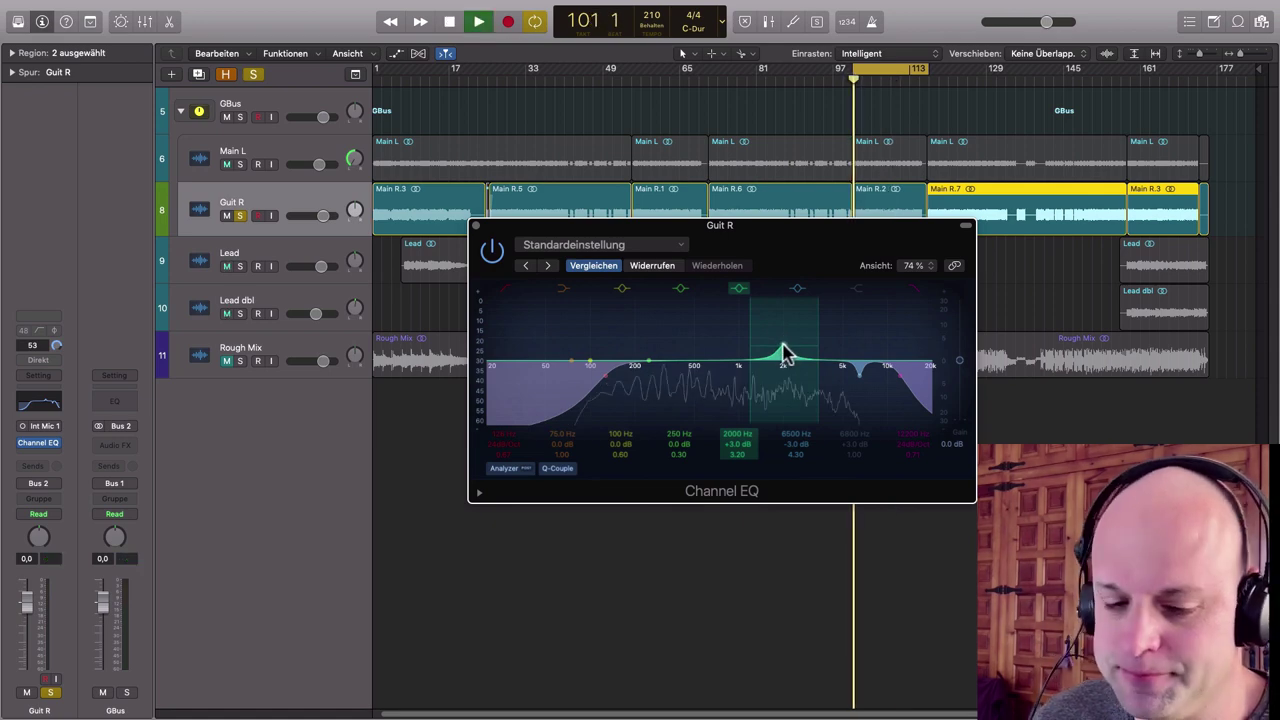
drag(788, 342, 820, 333)
key(space)
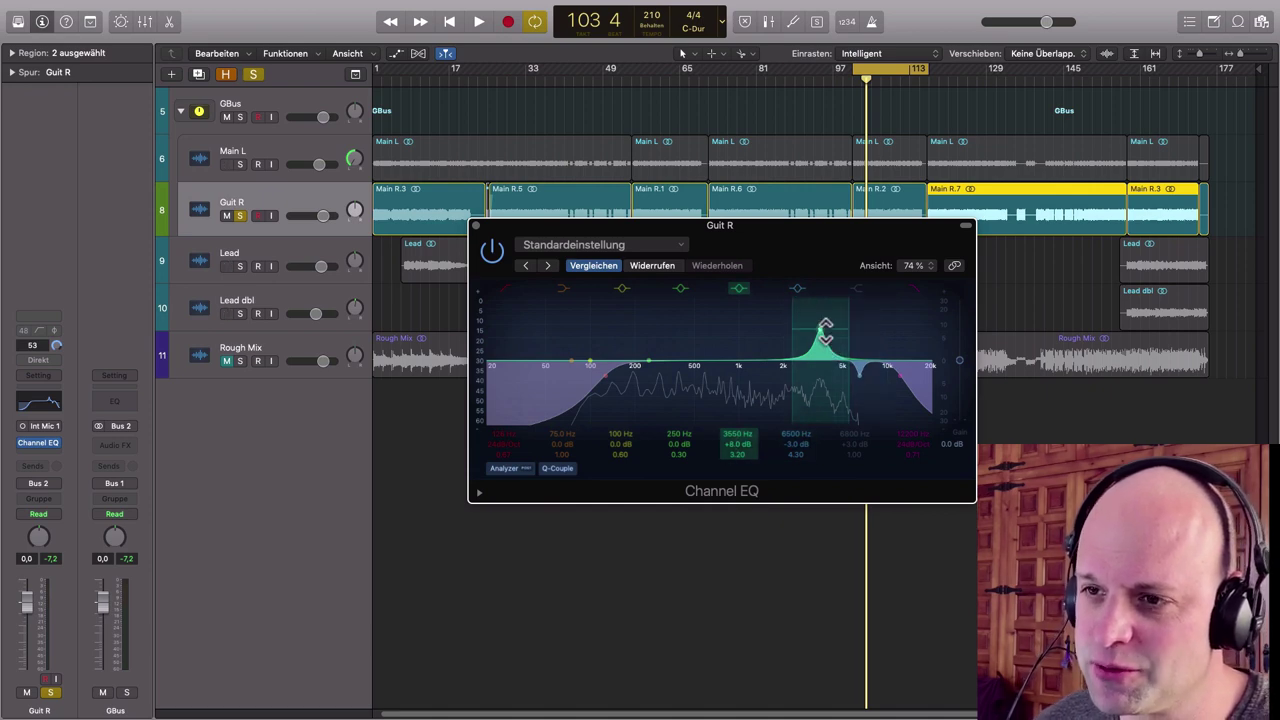
Step: Compare the playing guitar with the boosted 3550 Hz bell band off and on, leaving it on
key(space)
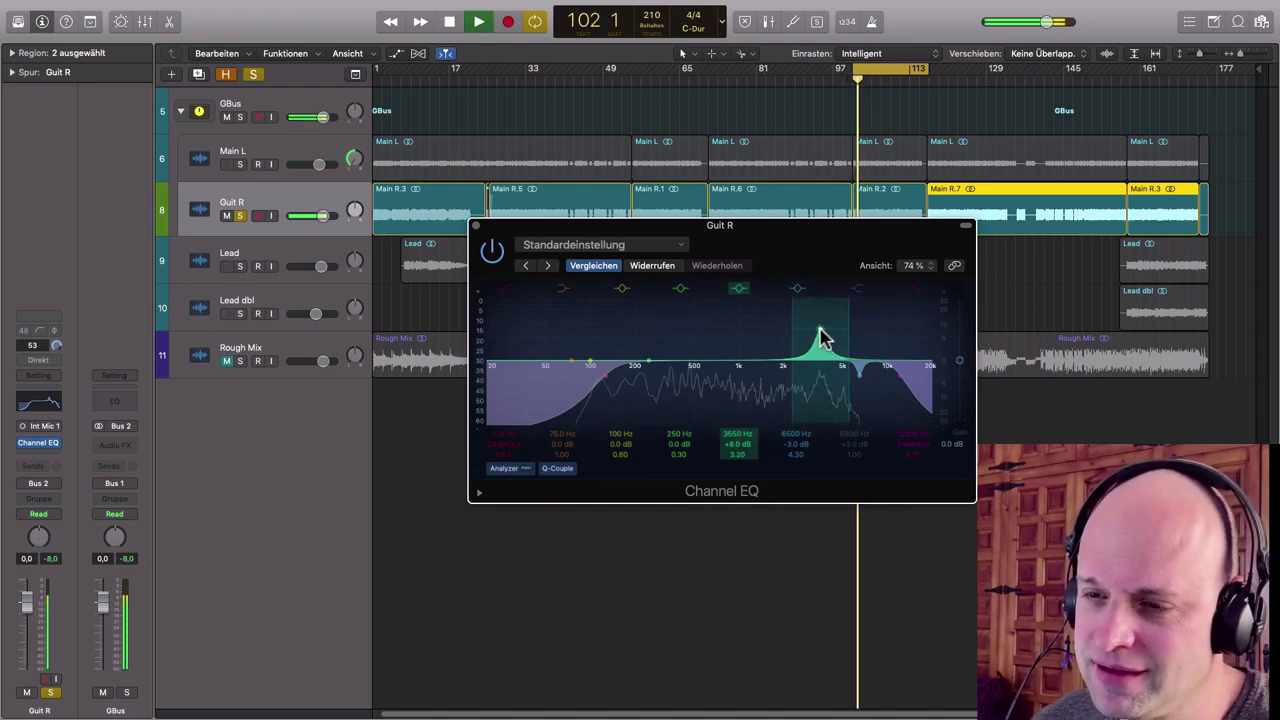
click(740, 290)
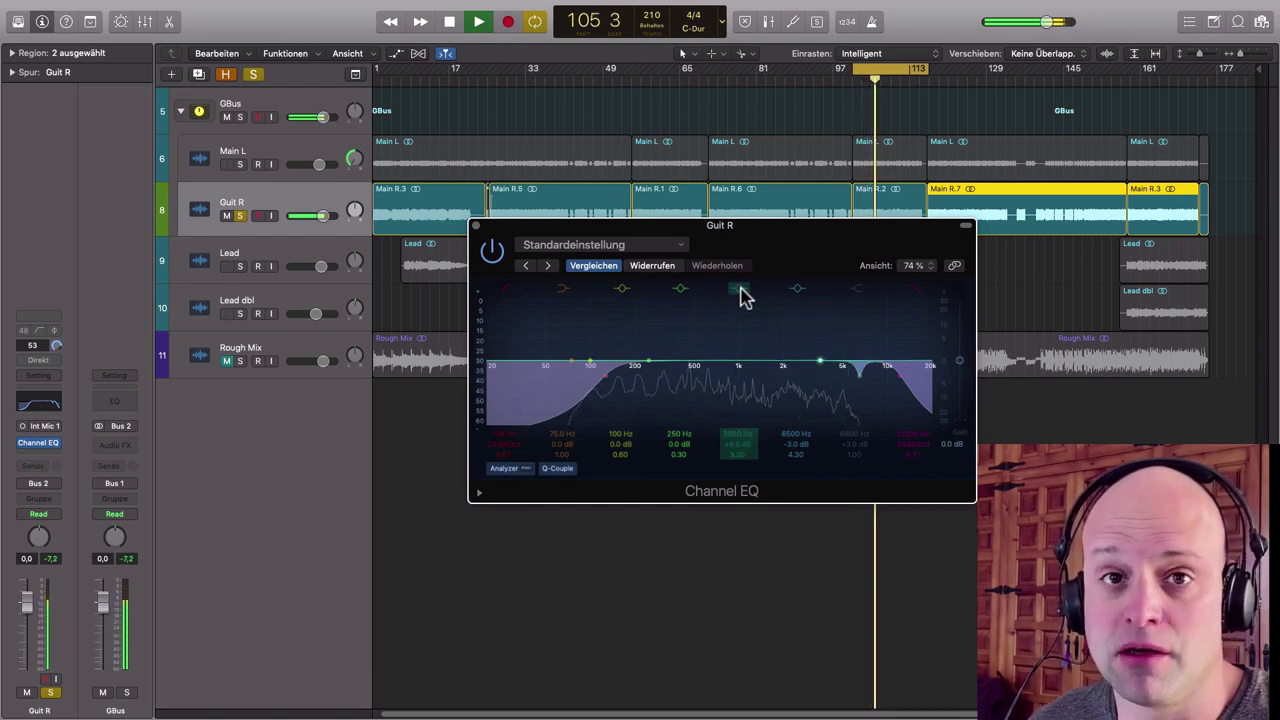
click(741, 290)
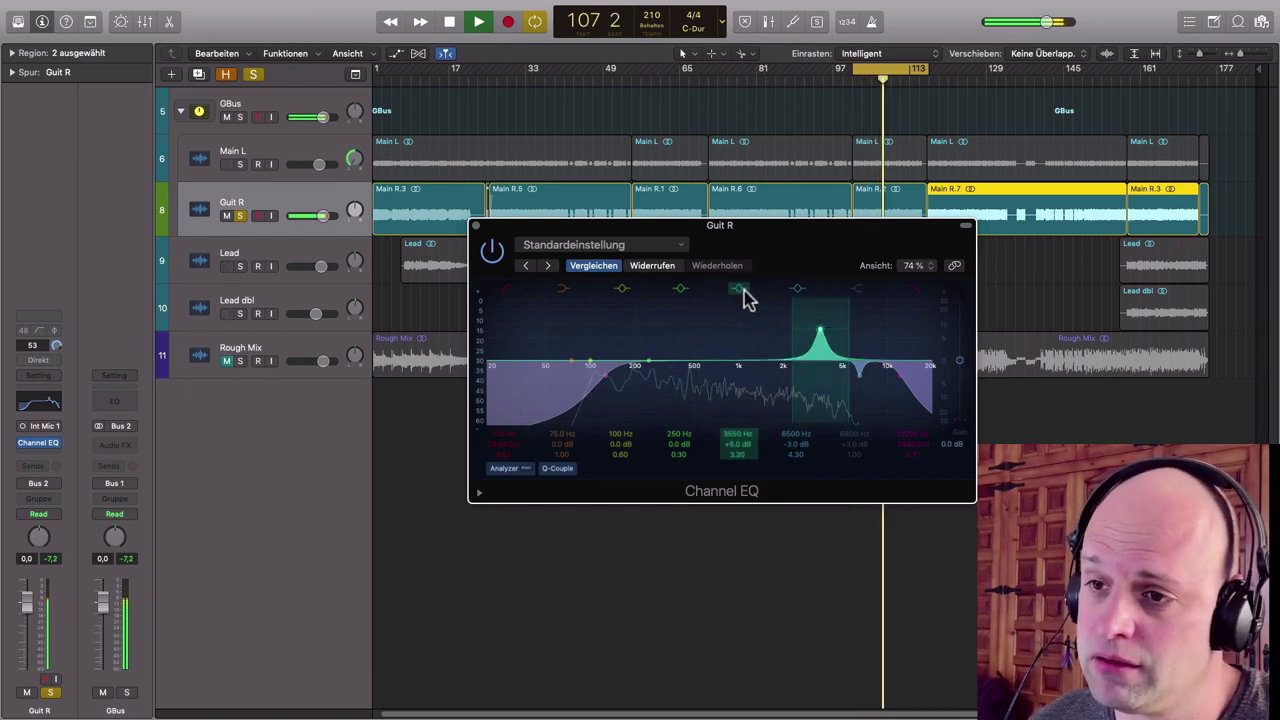
Step: Turn the 3550 Hz boost into a 3 dB cut at 3750 Hz, comparing the loop with the band off and on at a 3 dB boost
drag(820, 332, 822, 352)
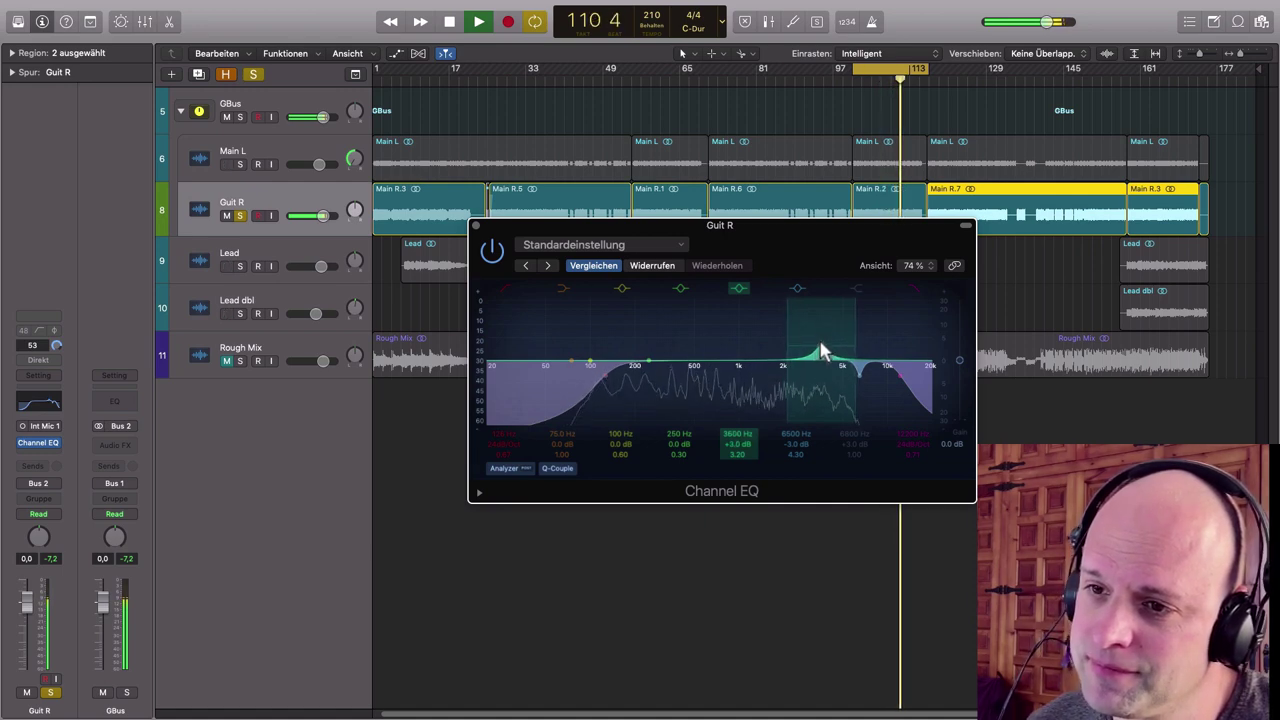
click(740, 290)
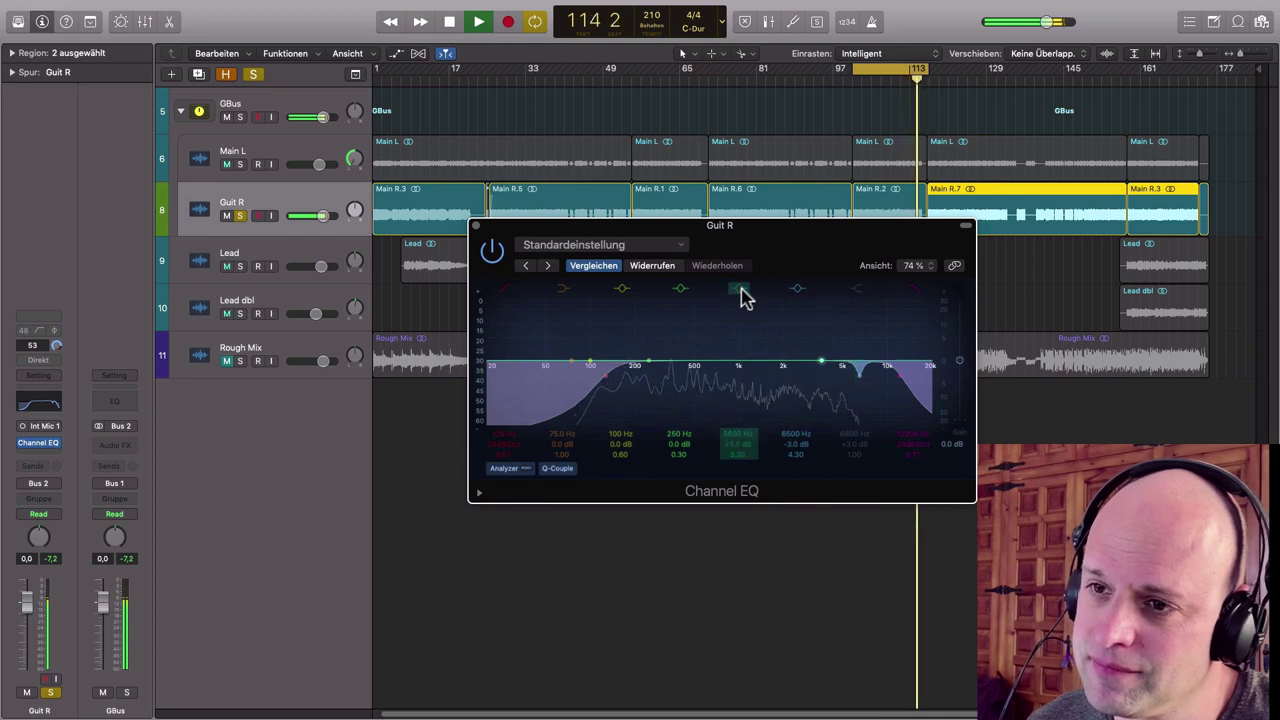
click(740, 290)
drag(822, 352, 830, 370)
key(space)
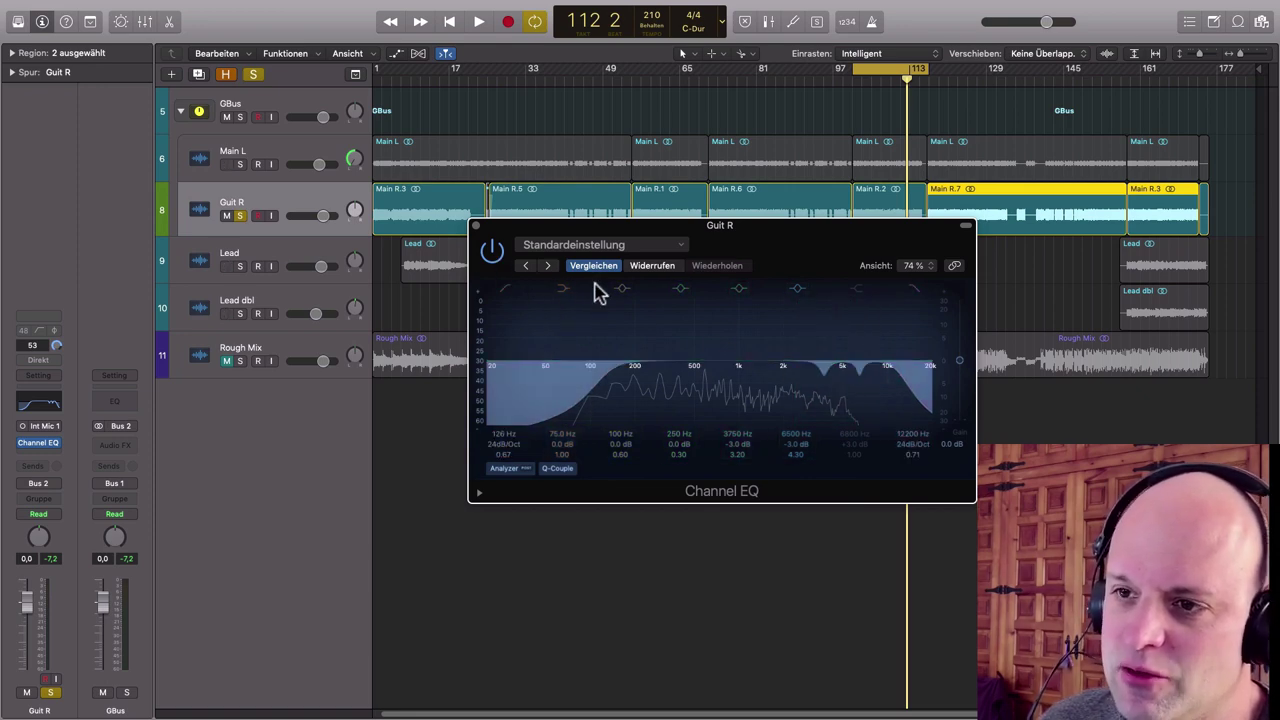
Step: With the 3750 Hz band off, audition the 6500 Hz band as a boost near 6700 Hz and return it to a 3 dB cut at 6600 Hz
click(740, 290)
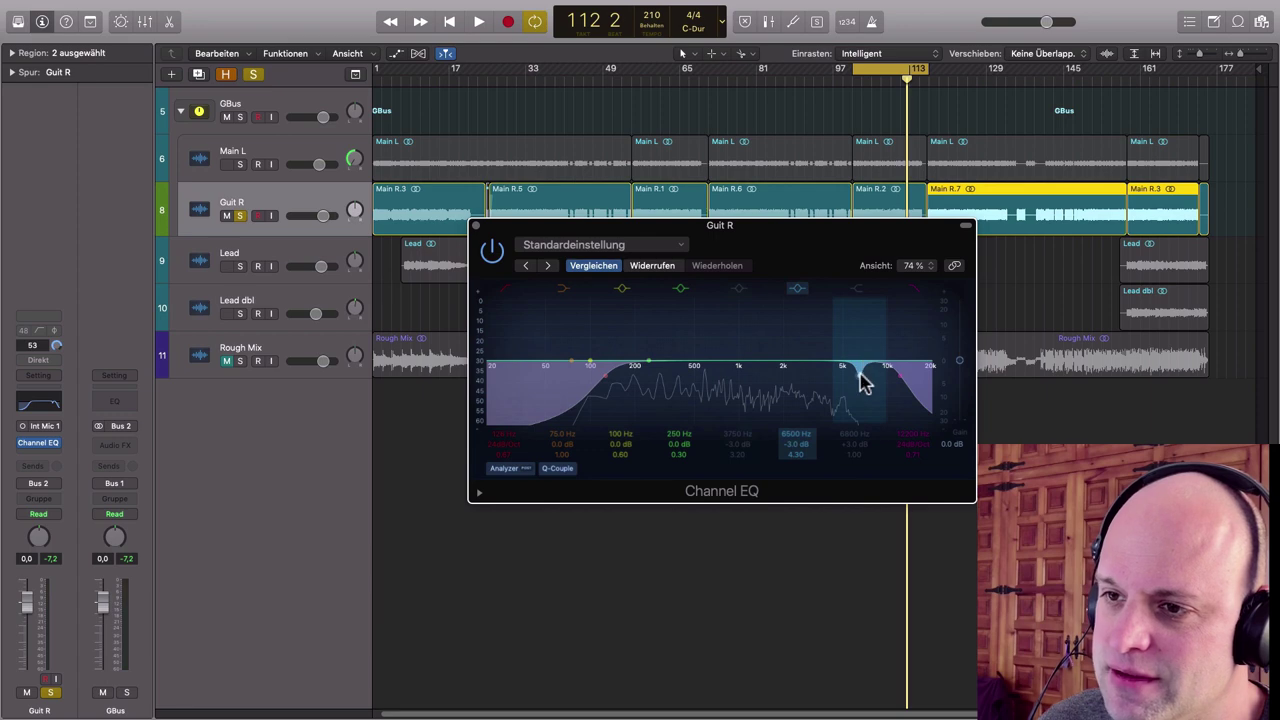
drag(860, 375, 862, 356)
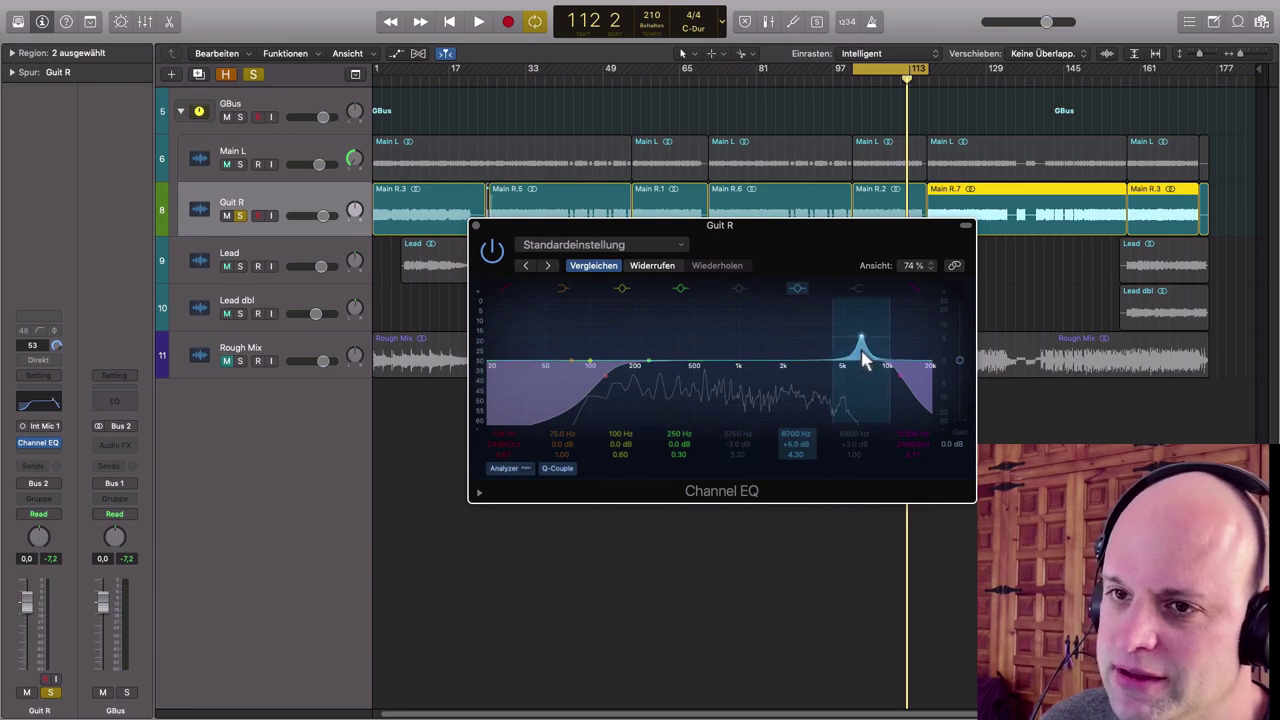
key(space)
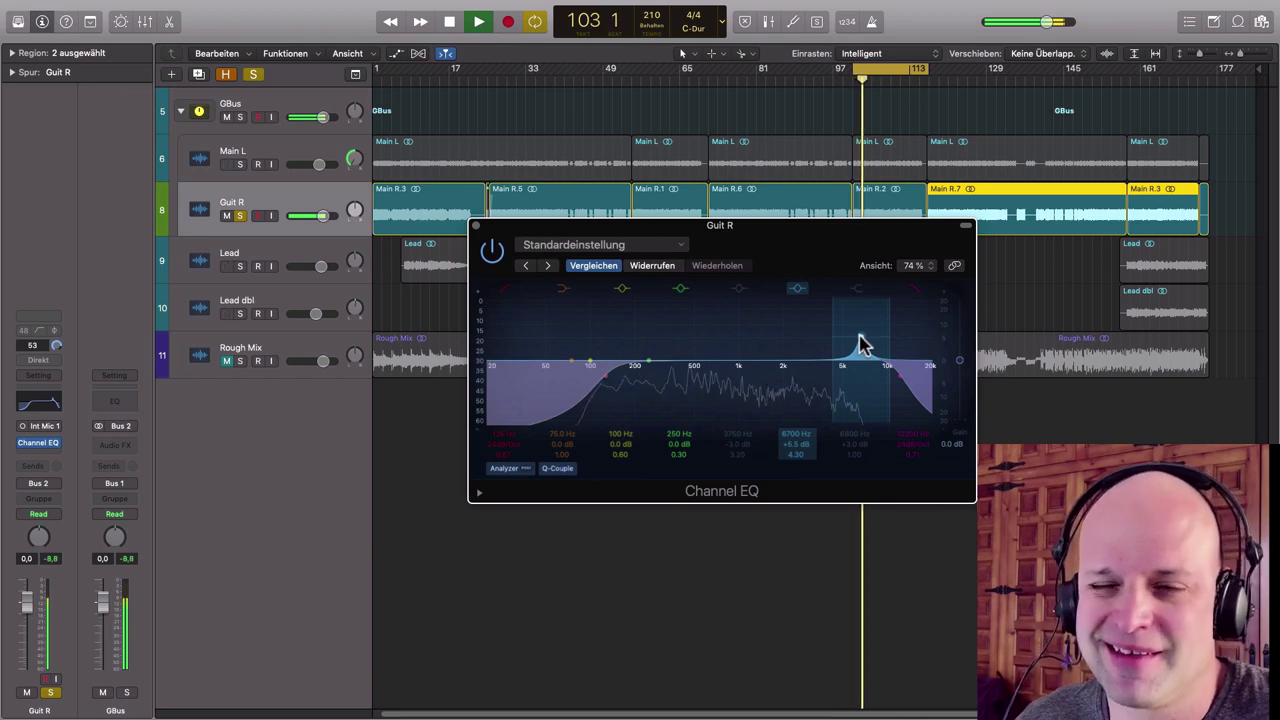
drag(861, 346, 862, 360)
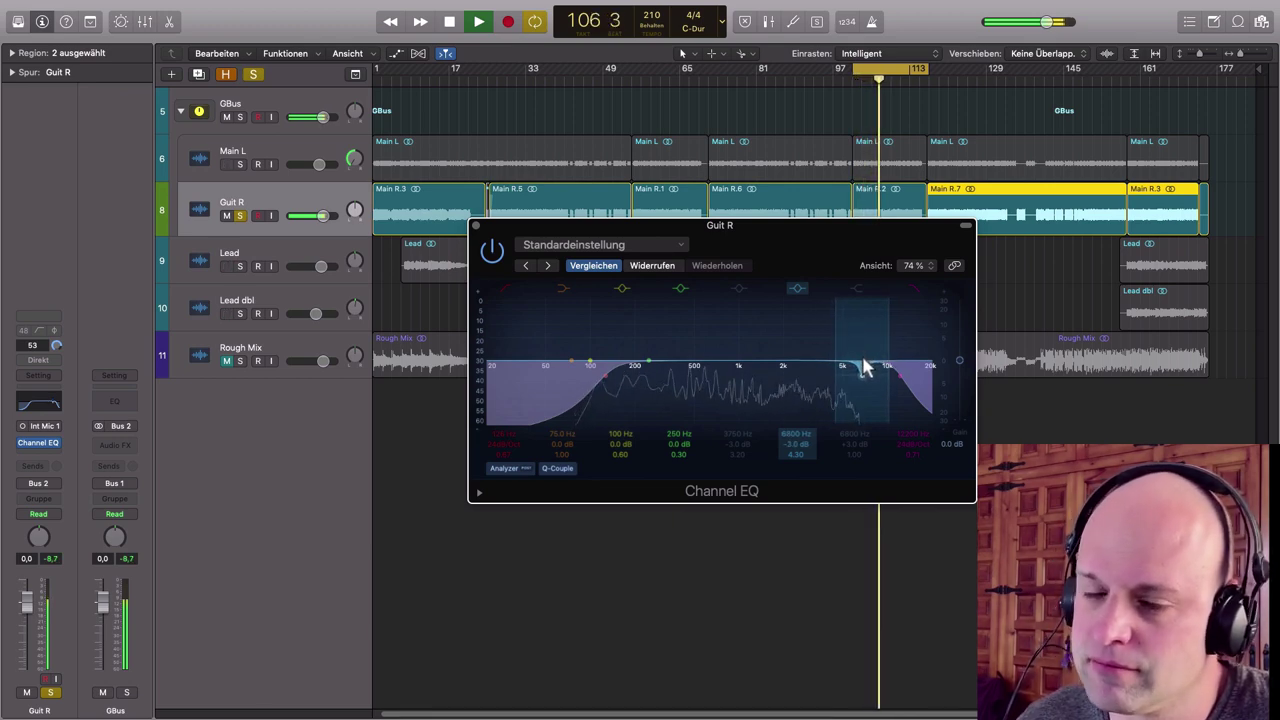
key(space)
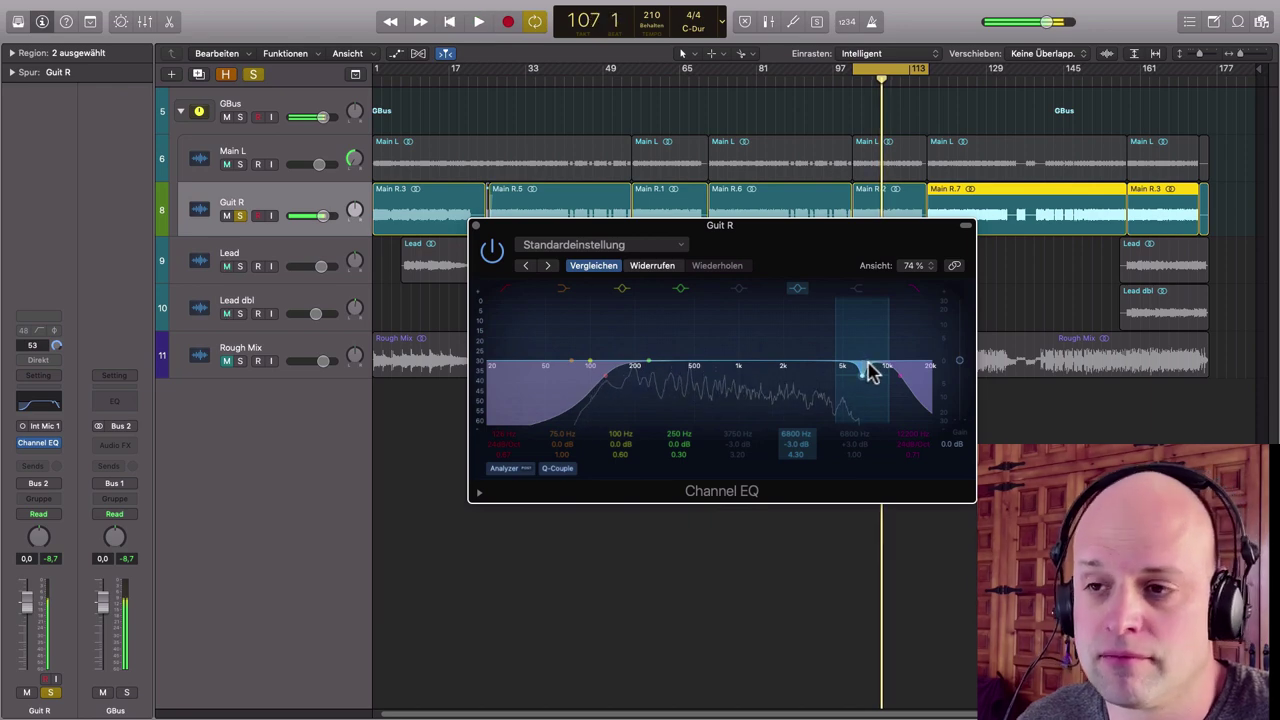
Step: Switch off the 250 Hz band, enable the 3750 Hz band and audition it as a 4 dB boost at 3800 Hz
click(683, 291)
click(741, 289)
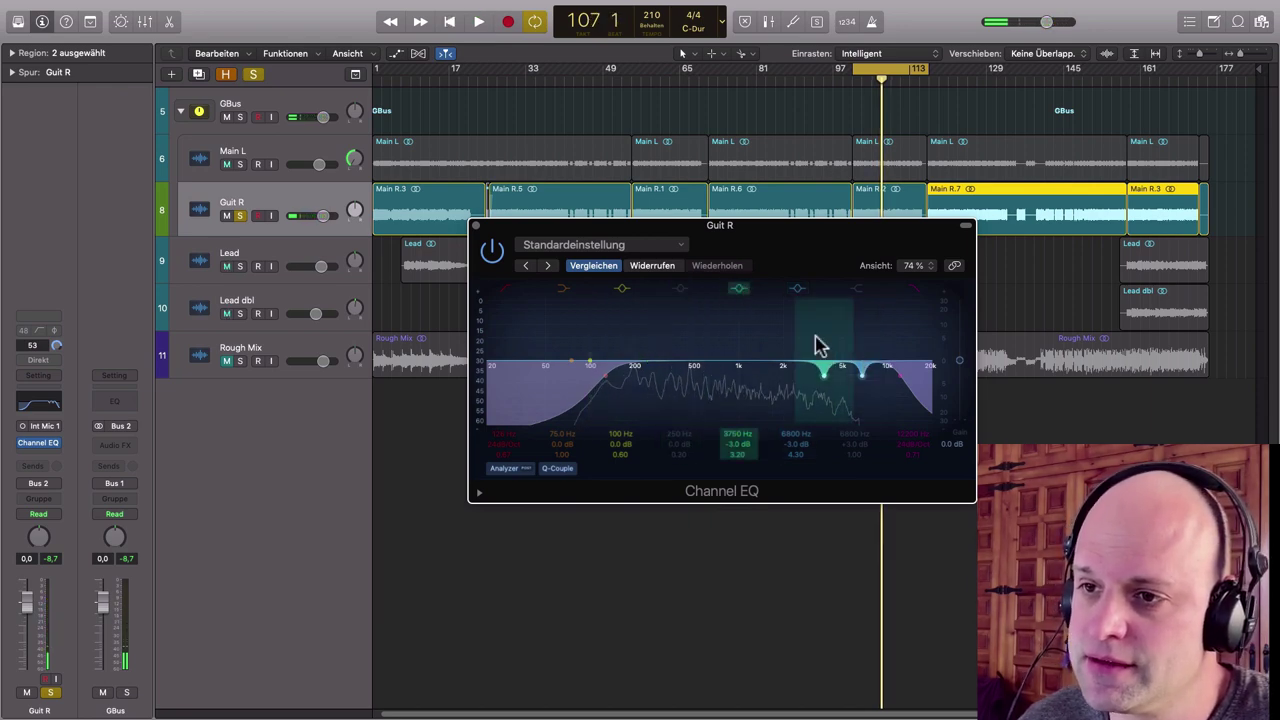
drag(822, 380, 826, 360)
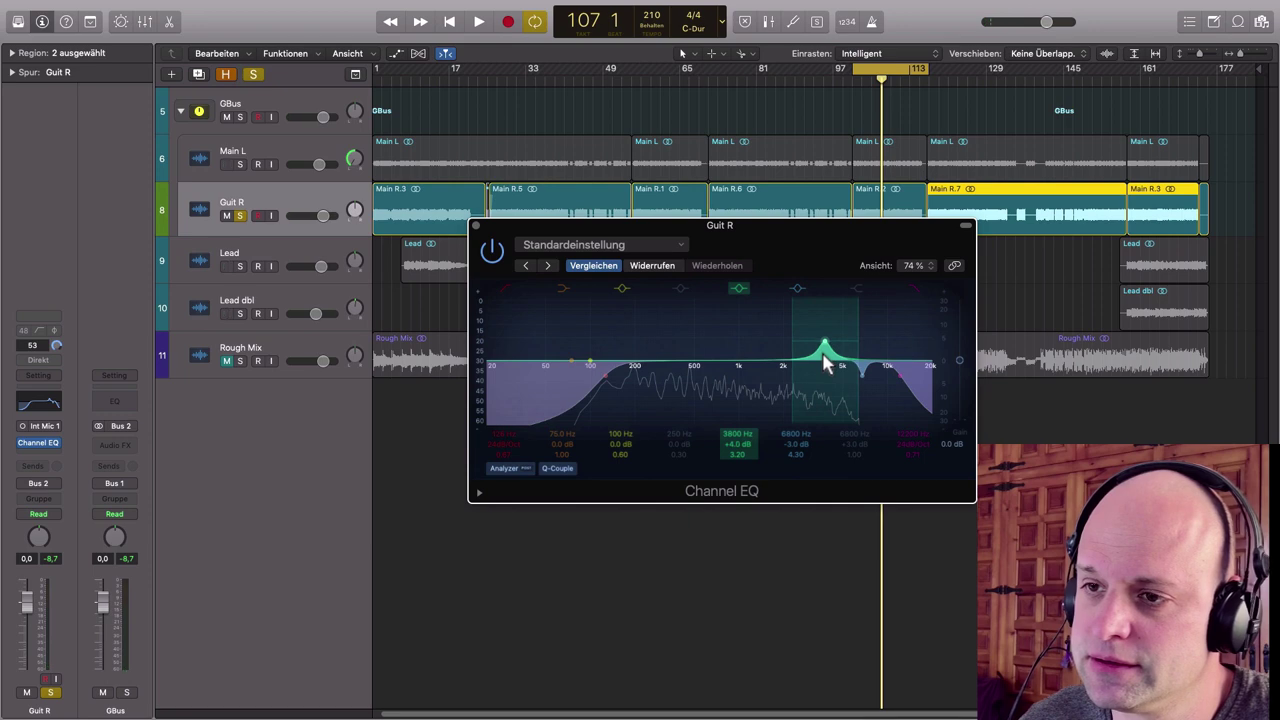
key(space)
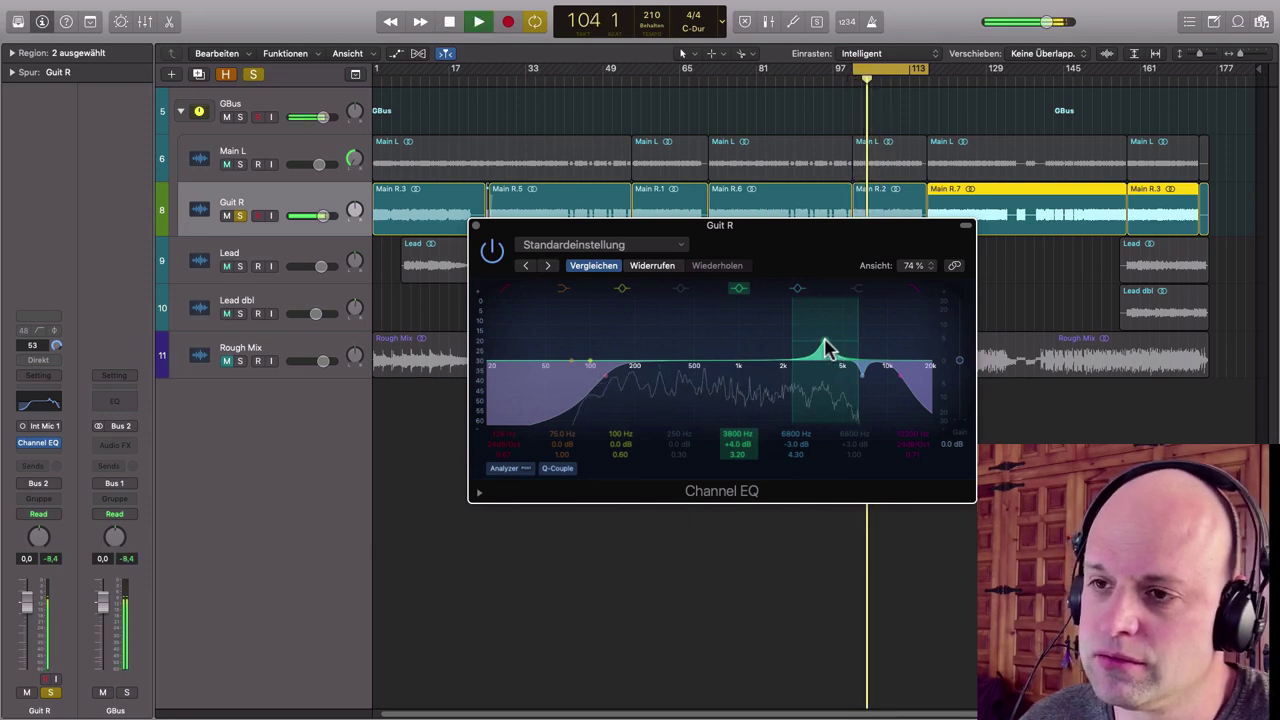
Step: Turn the 3800 Hz boost into a 3 dB cut and compare the guitar with the whole EQ bypassed and active
drag(824, 348, 827, 365)
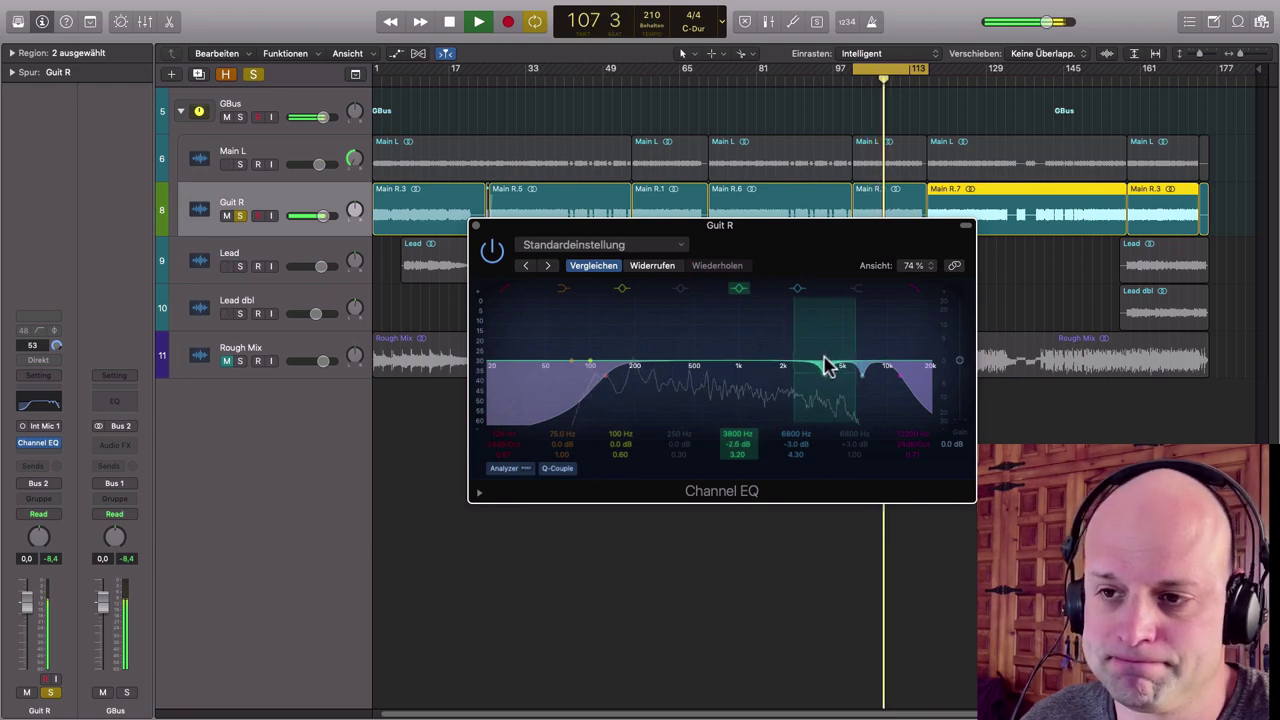
key(space)
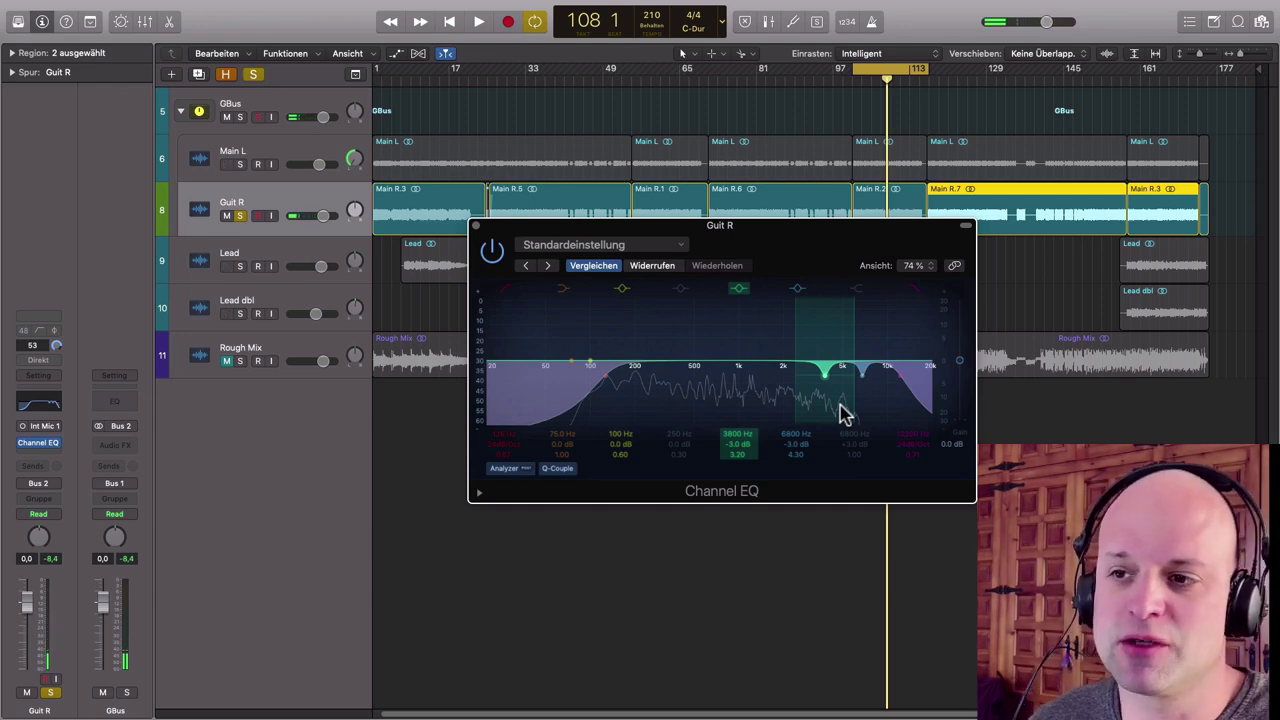
click(492, 255)
key(space)
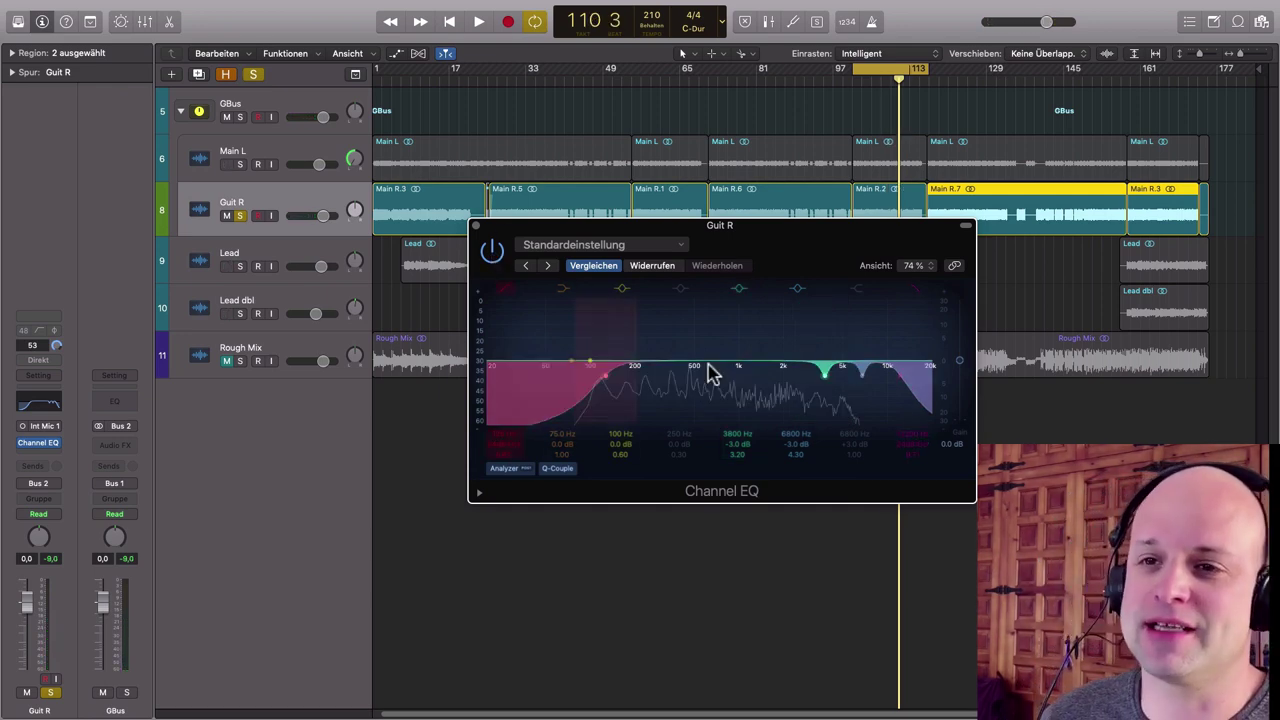
Step: Solo the Main L track alongside Guit R and inspect the cuts in Main L's Channel EQ for comparison
click(240, 170)
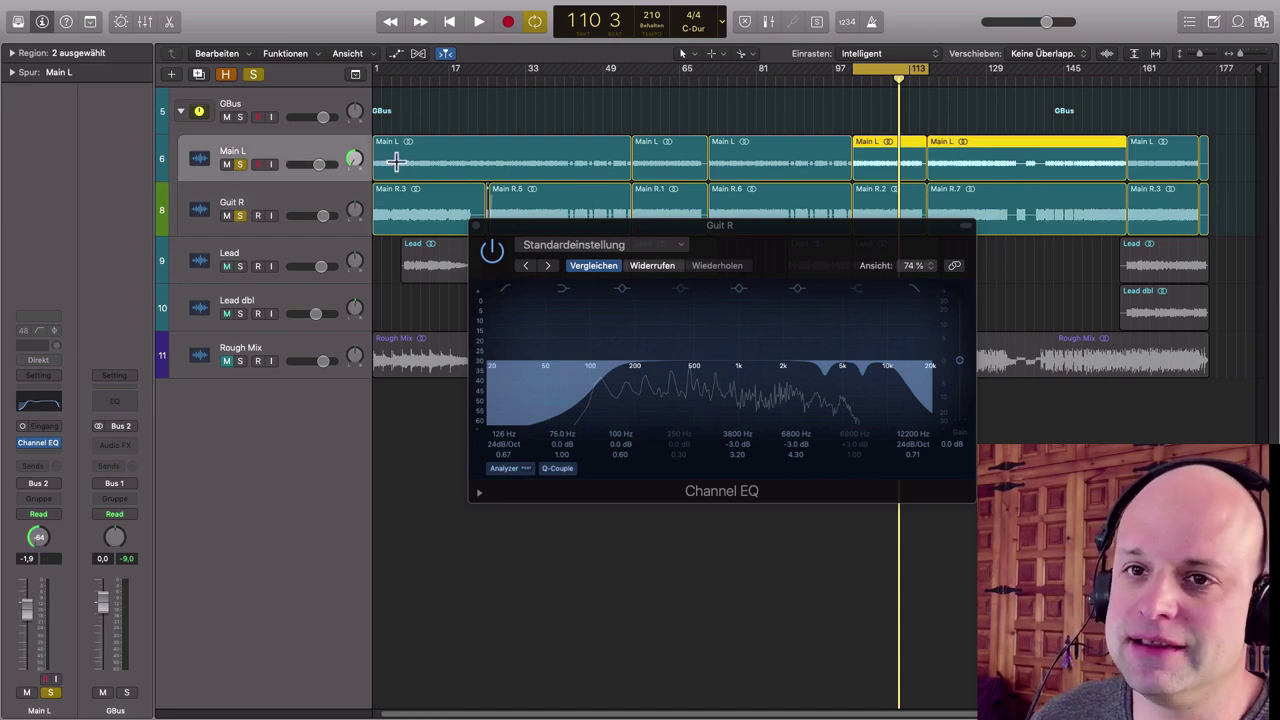
scroll(550, 195, left, 1)
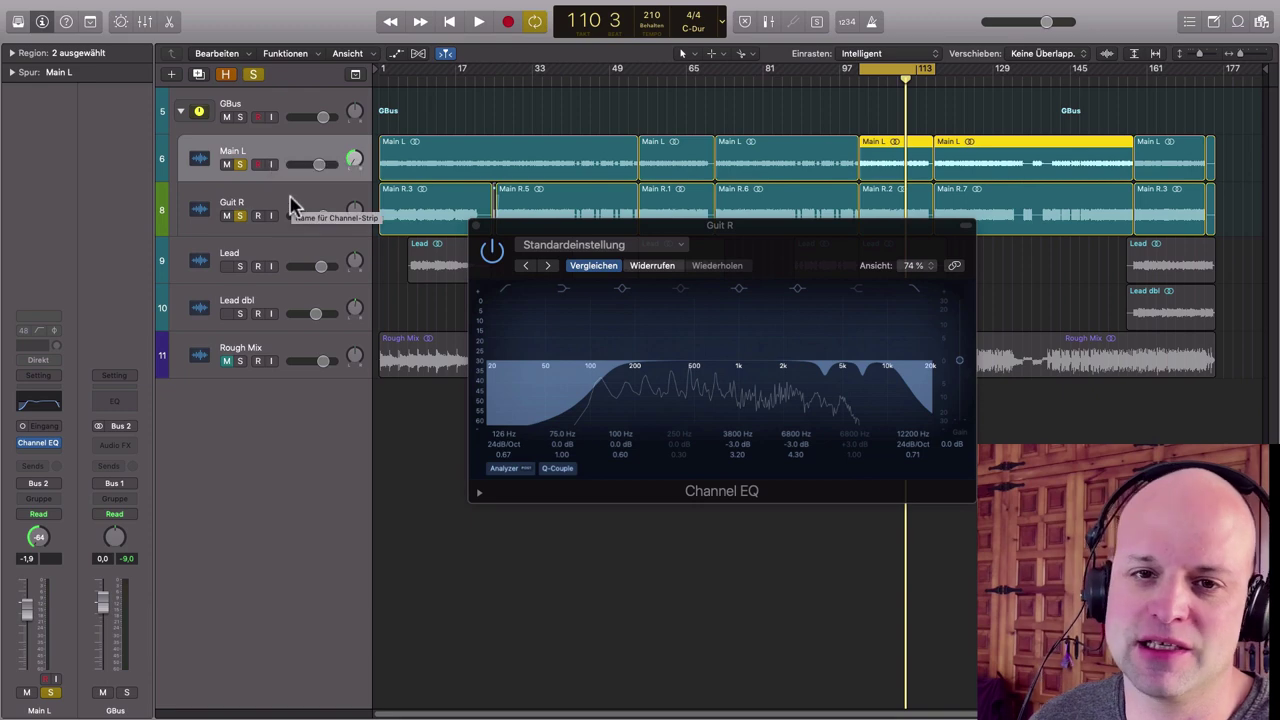
click(40, 443)
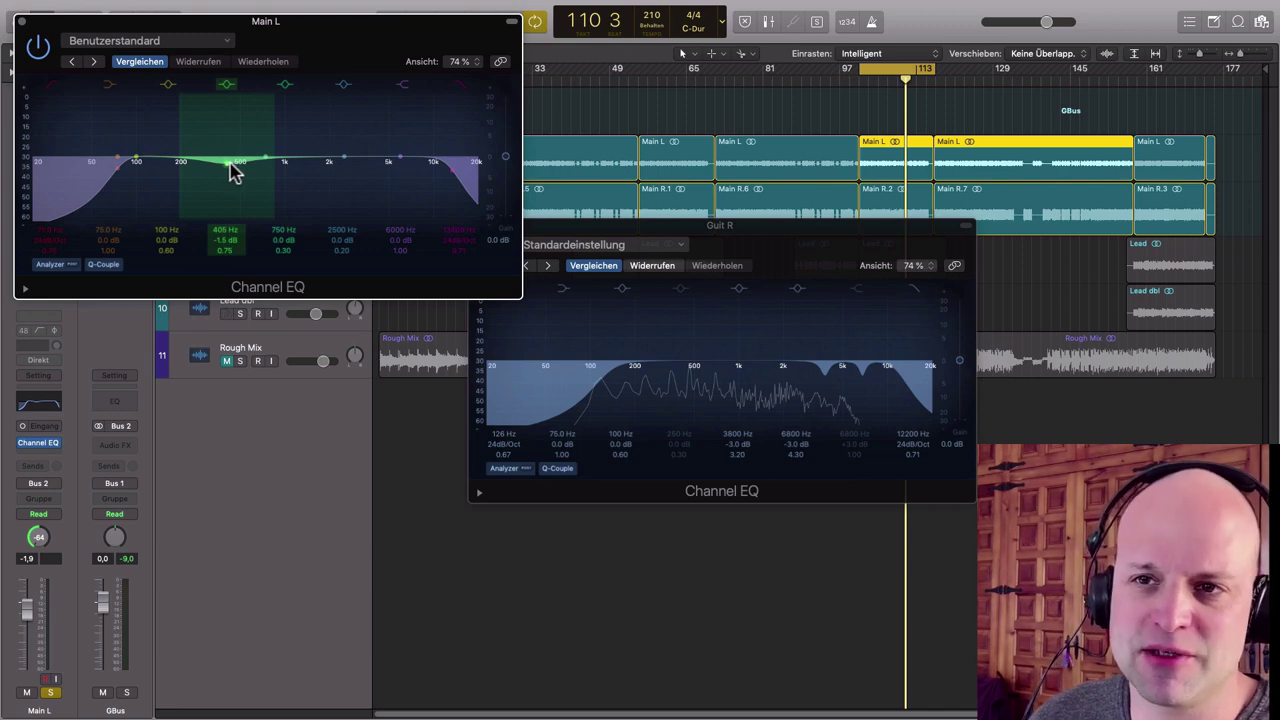
click(455, 175)
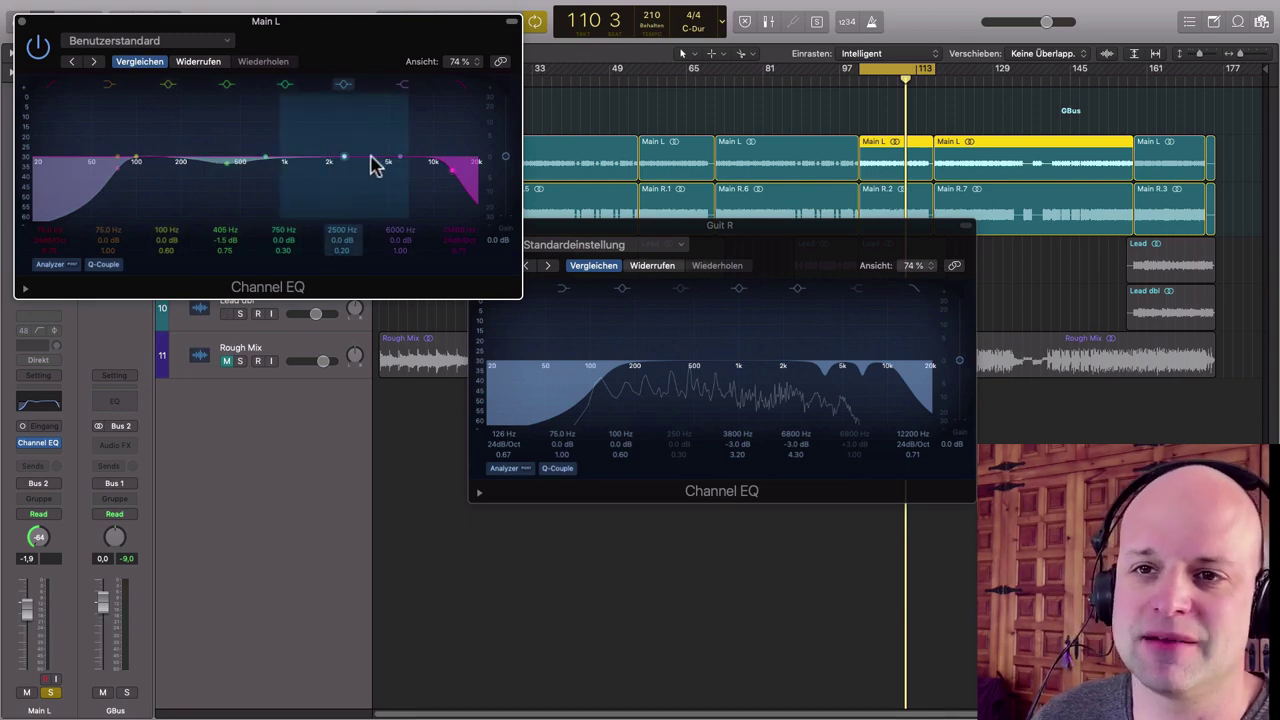
drag(350, 59, 374, 71)
click(66, 54)
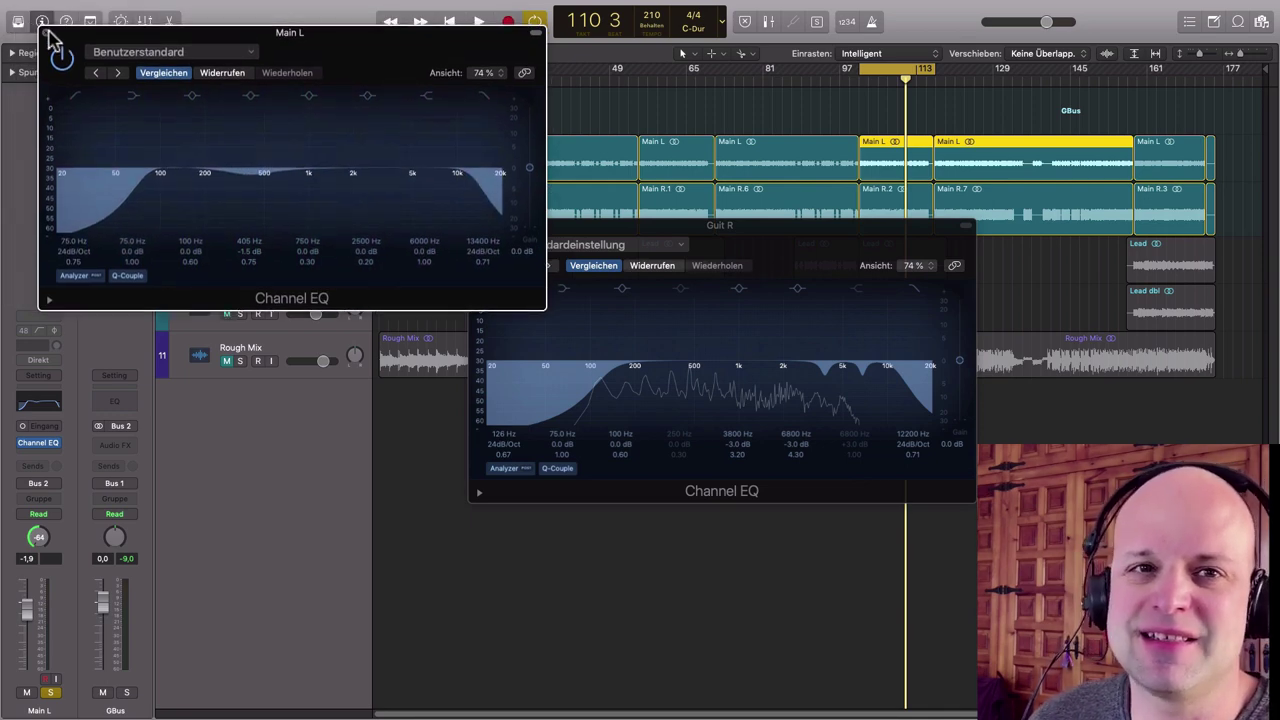
Step: Close both Channel EQ windows and pan the Guit R track to +63
click(46, 32)
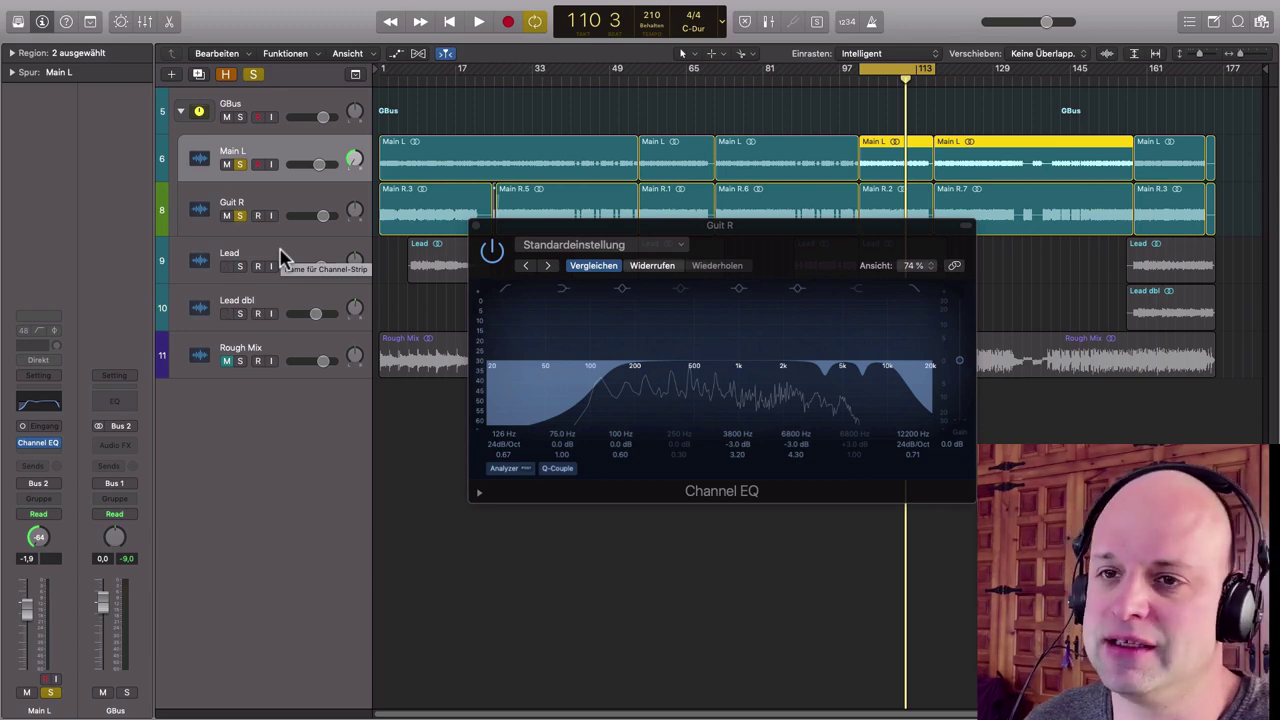
click(476, 226)
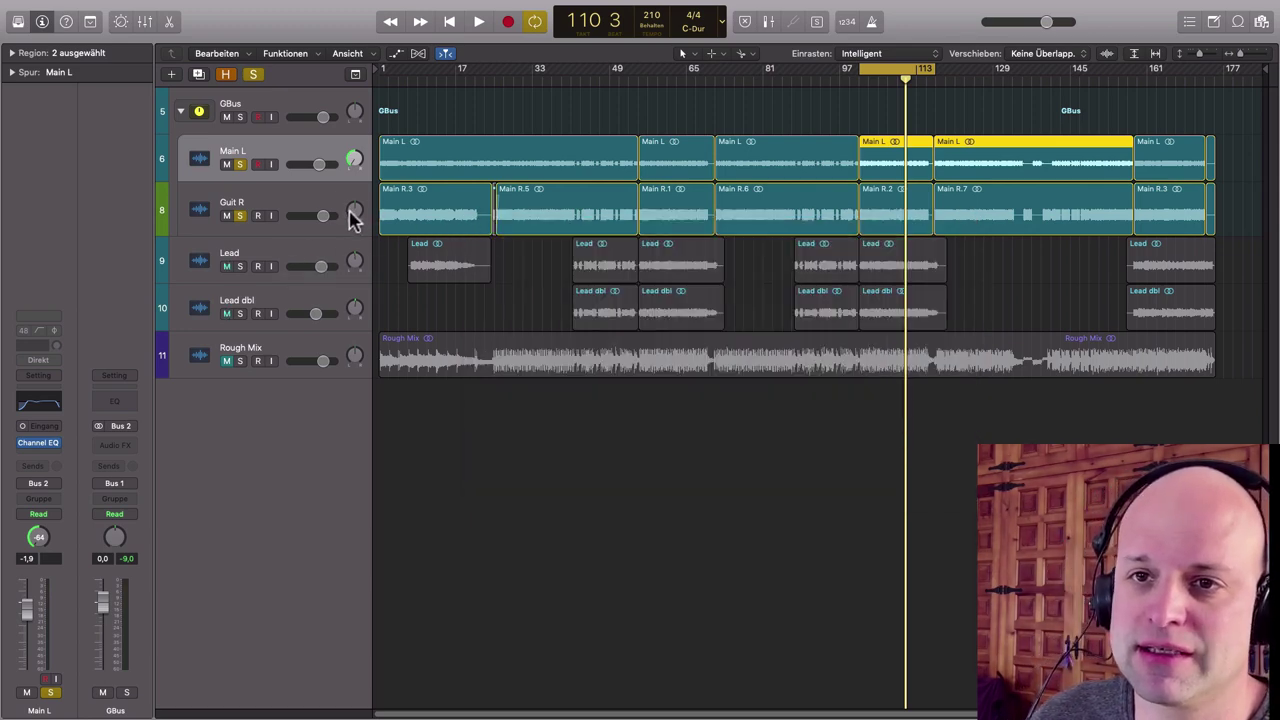
drag(352, 220, 343, 237)
Step: Turn off the cycle, play from about bar 103 and remove the solo from Main L and Guit R to hear the full mix
click(893, 72)
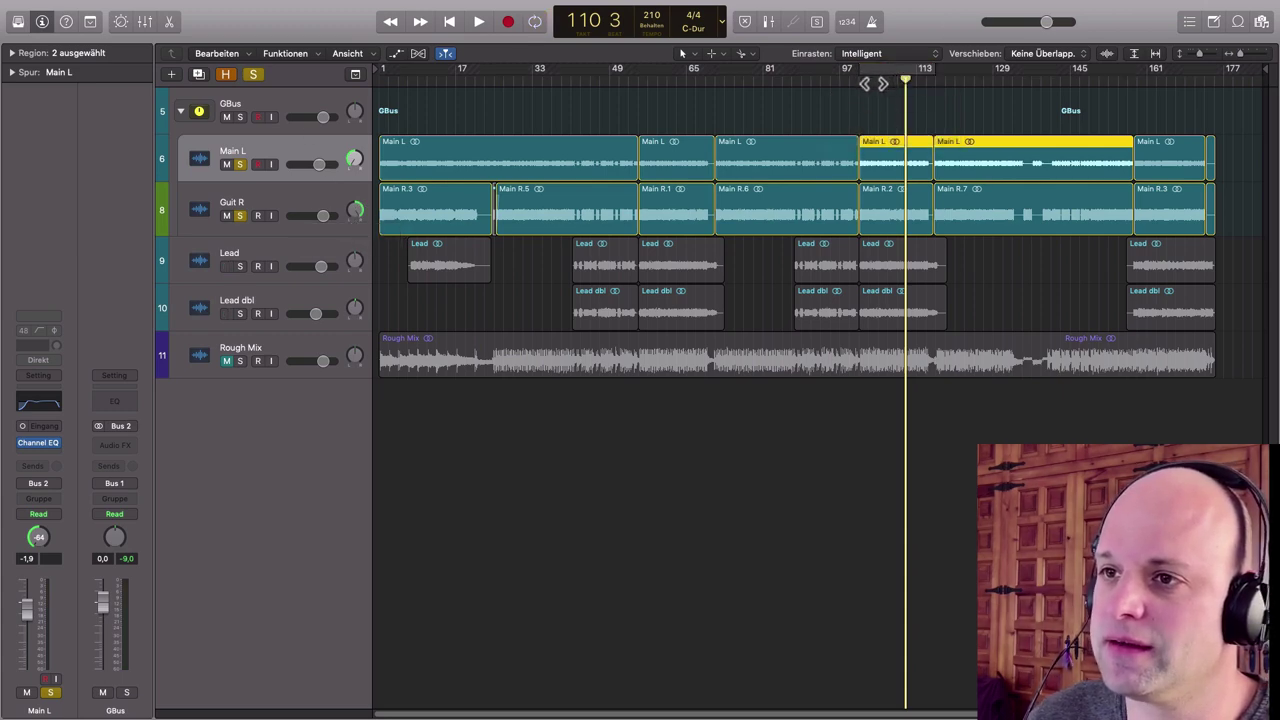
click(868, 78)
key(space)
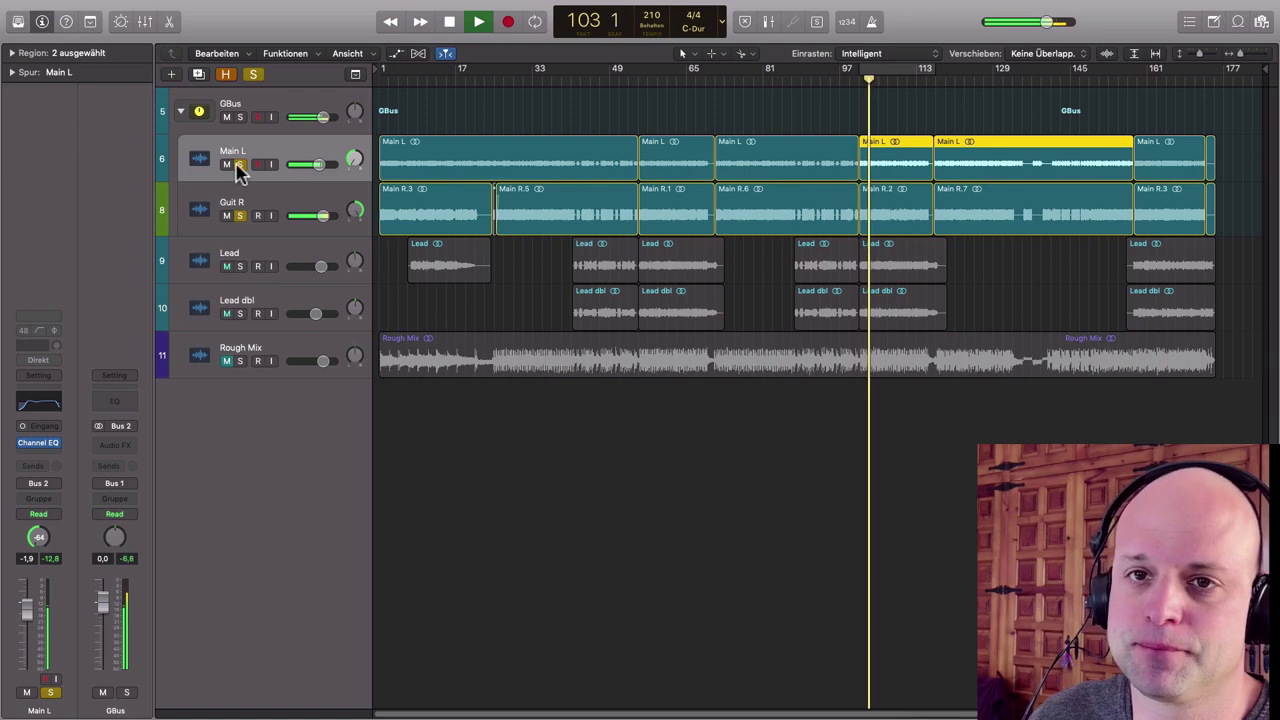
click(239, 165)
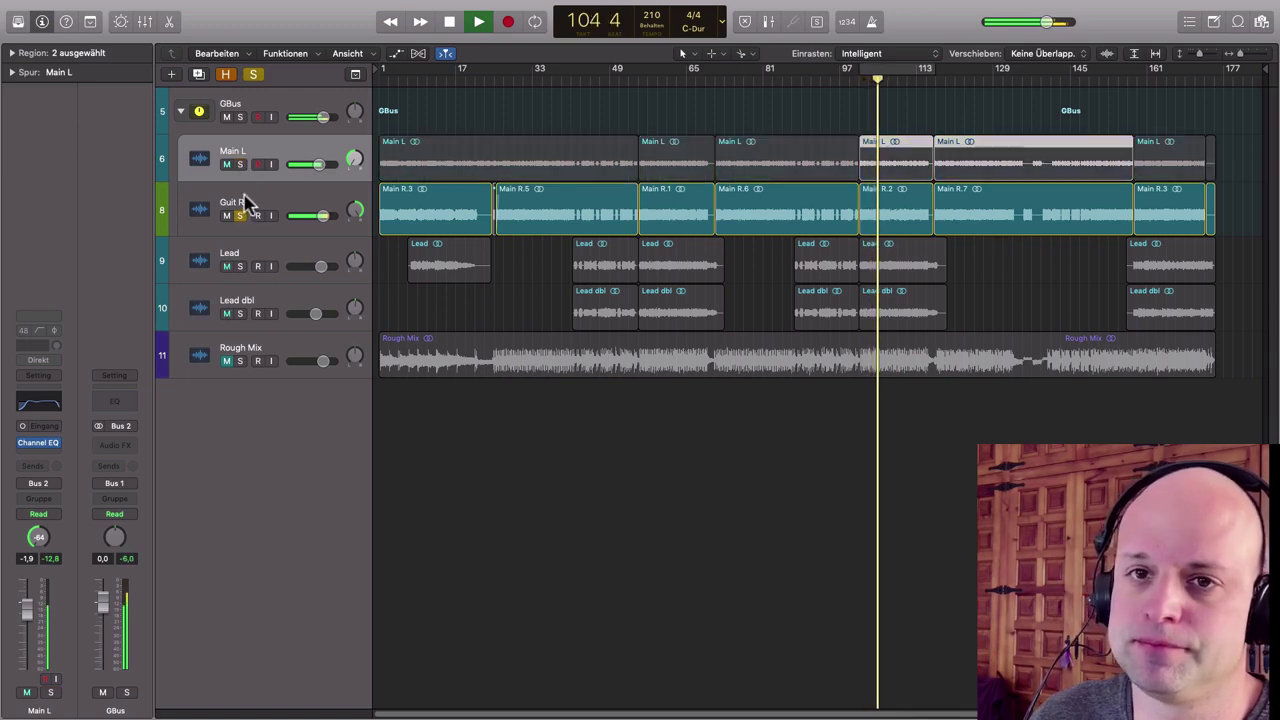
click(240, 215)
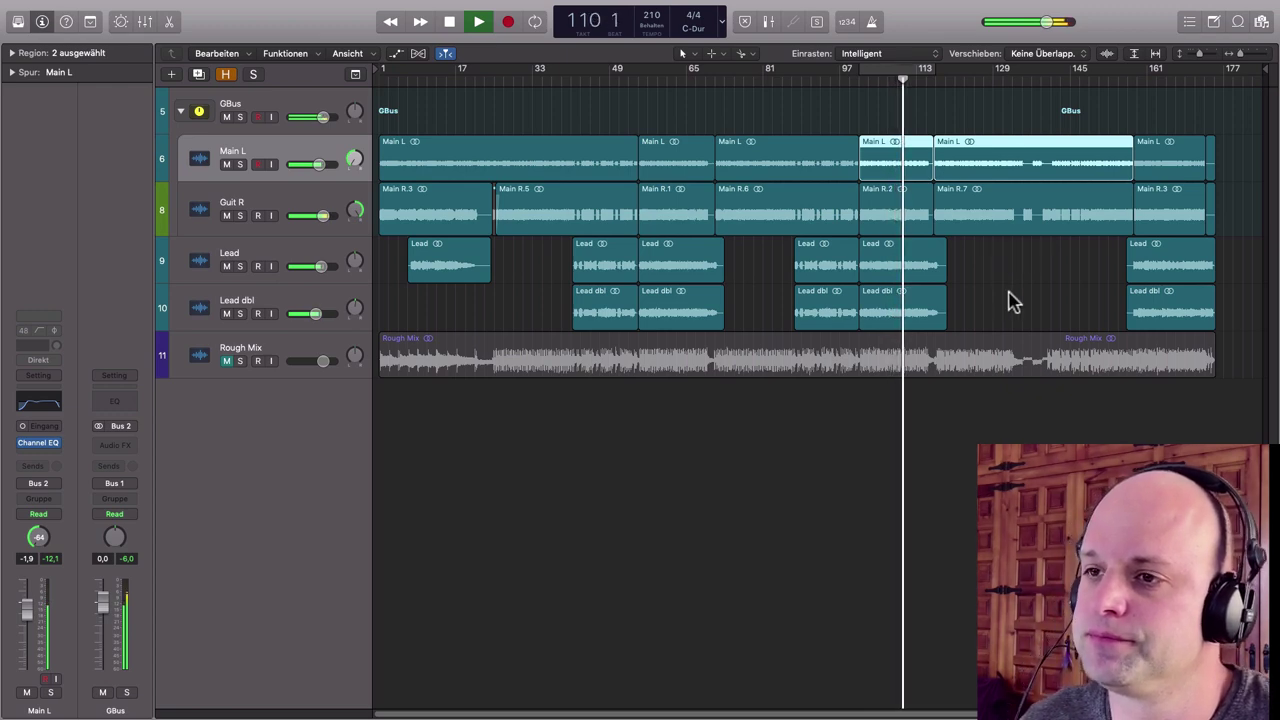
Step: Compare the full mix with the Guit R Channel EQ bypassed and active, leave it active and stop playback
click(277, 205)
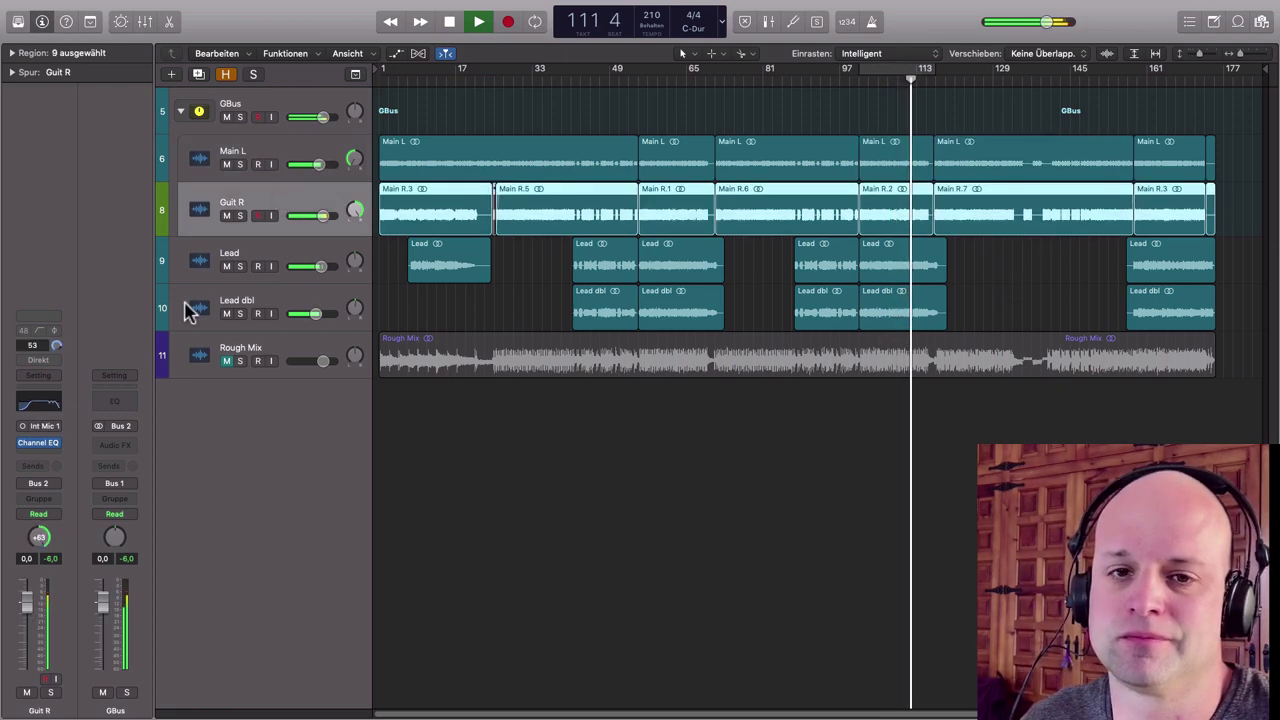
click(22, 443)
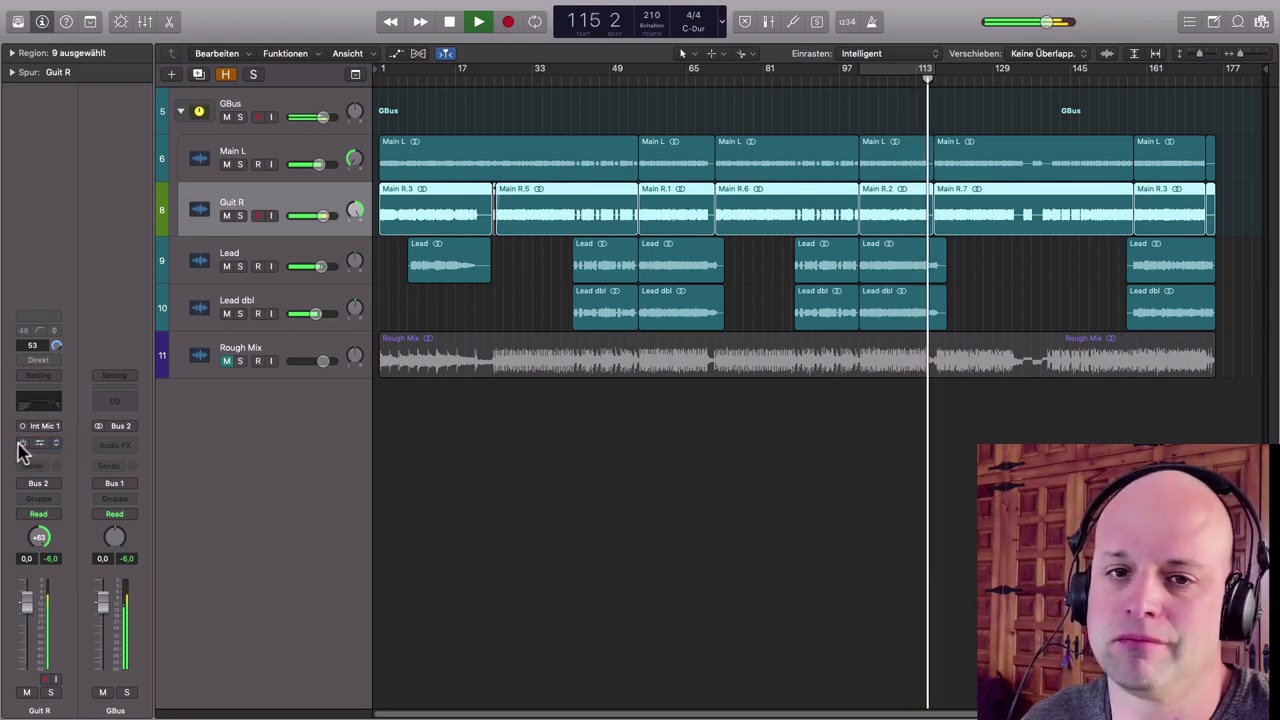
click(22, 443)
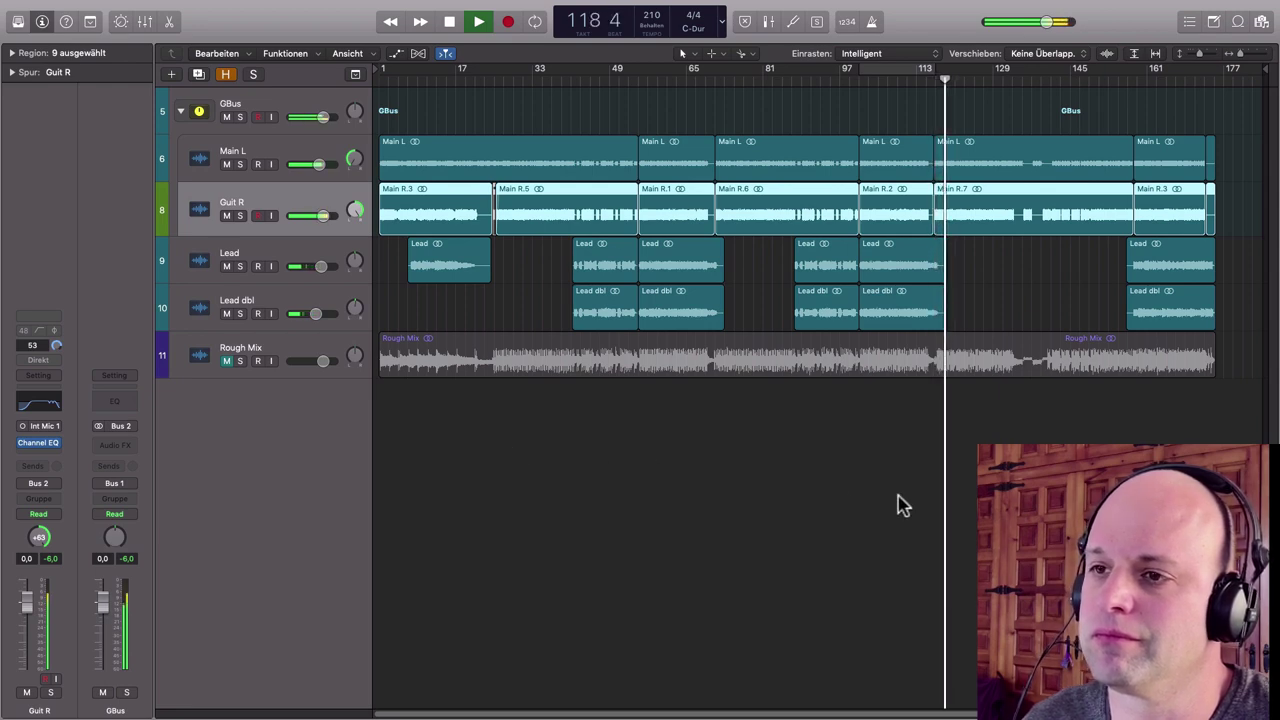
scroll(928, 503, down, 2)
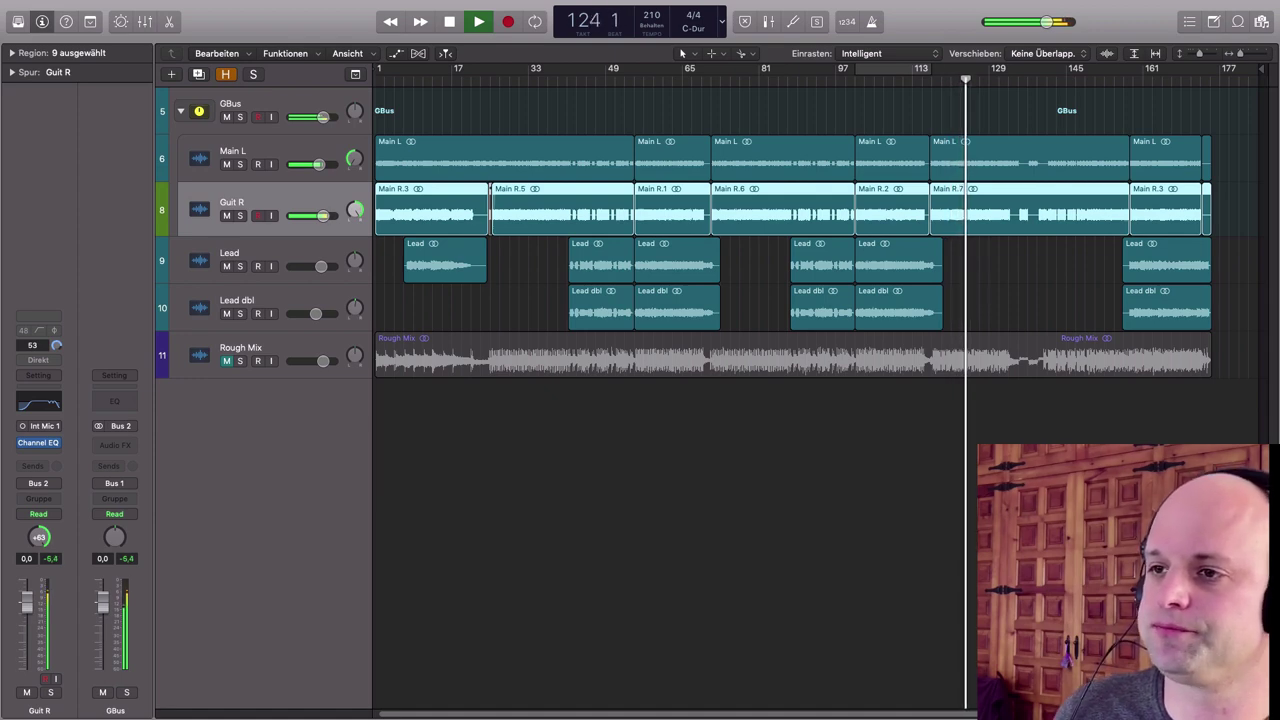
key(space)
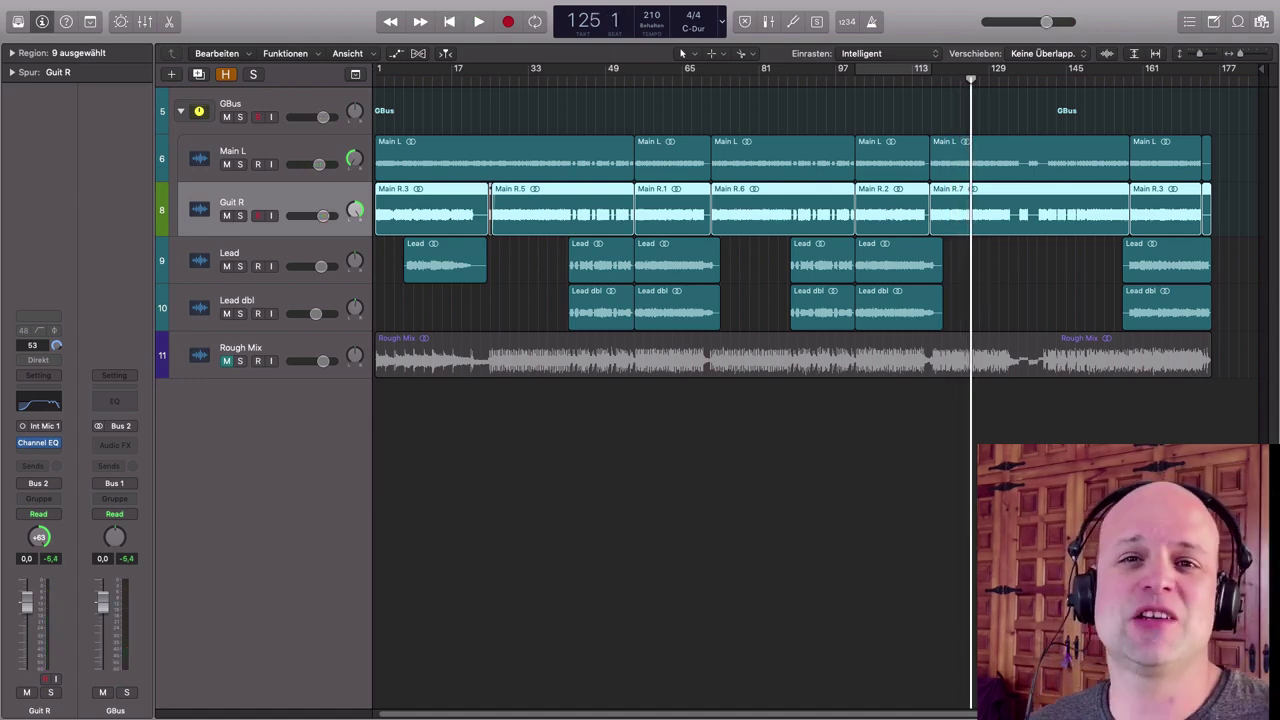